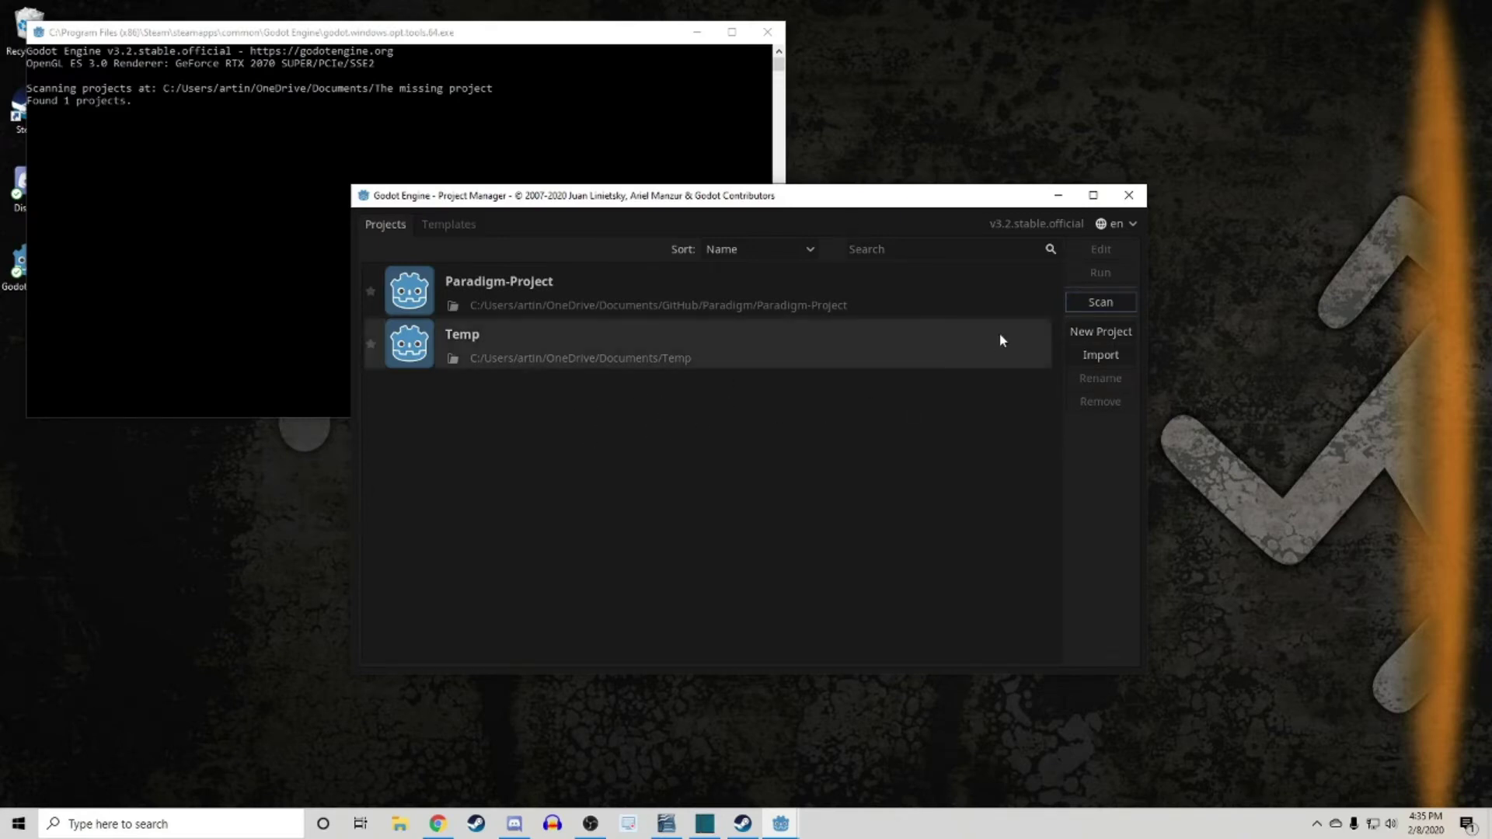
- Scan 'The missing project' folder to add it to the project list
{"action": "left_click", "coordinate": [1094, 305]}
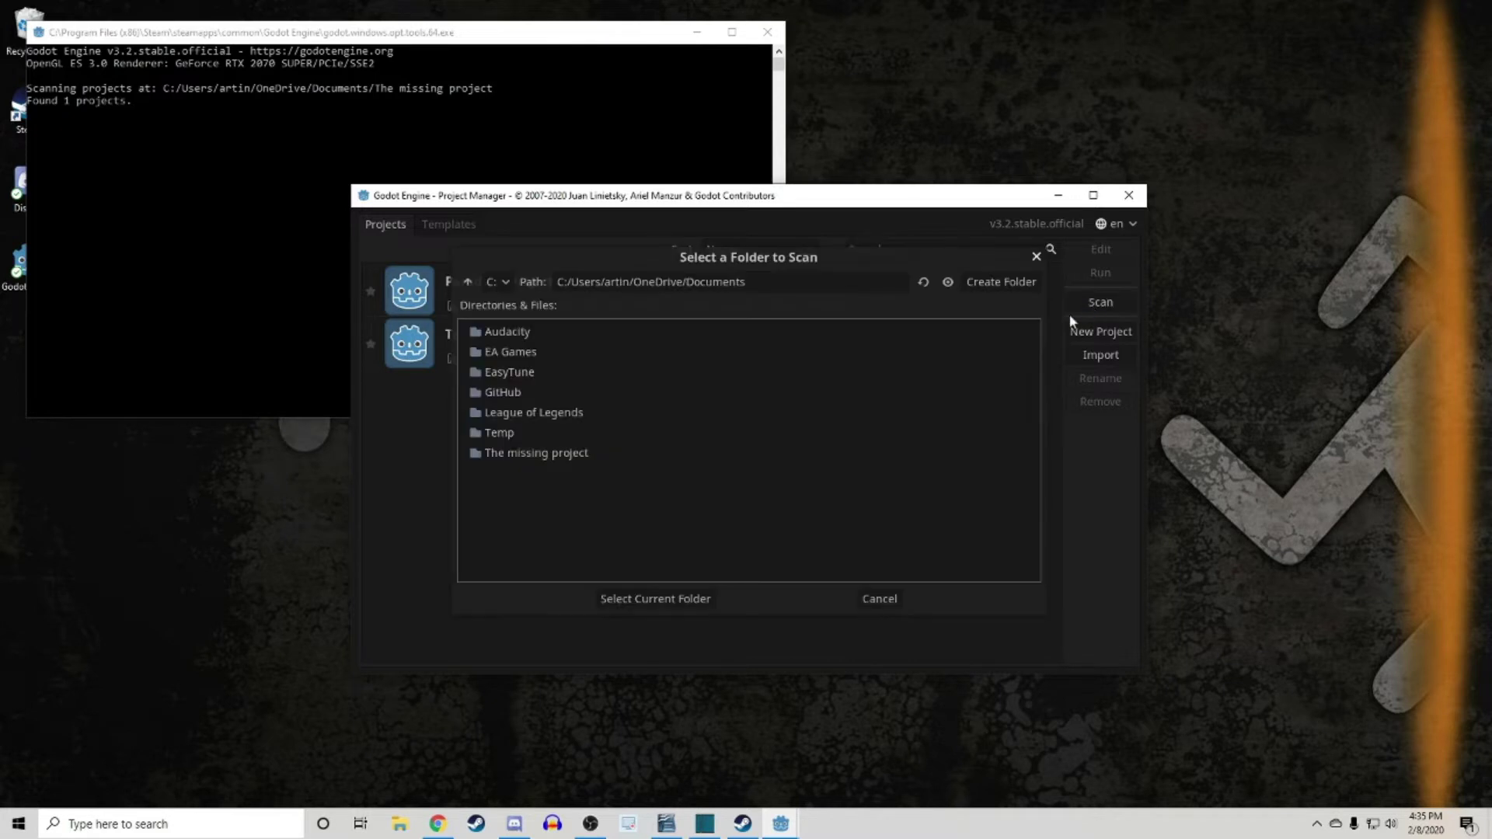
{"action": "left_click", "coordinate": [599, 455]}
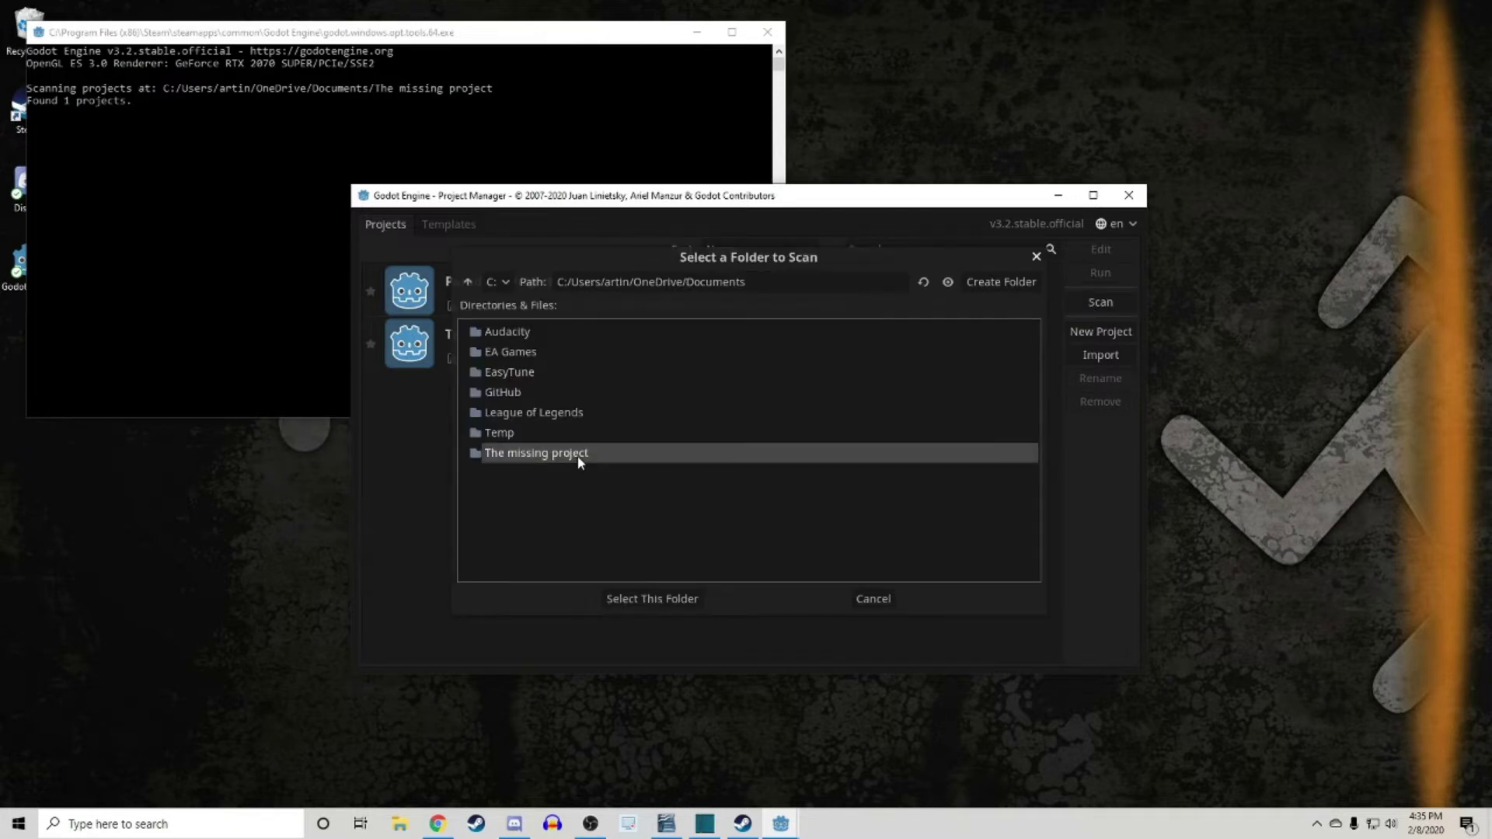
{"action": "left_click", "coordinate": [672, 598]}
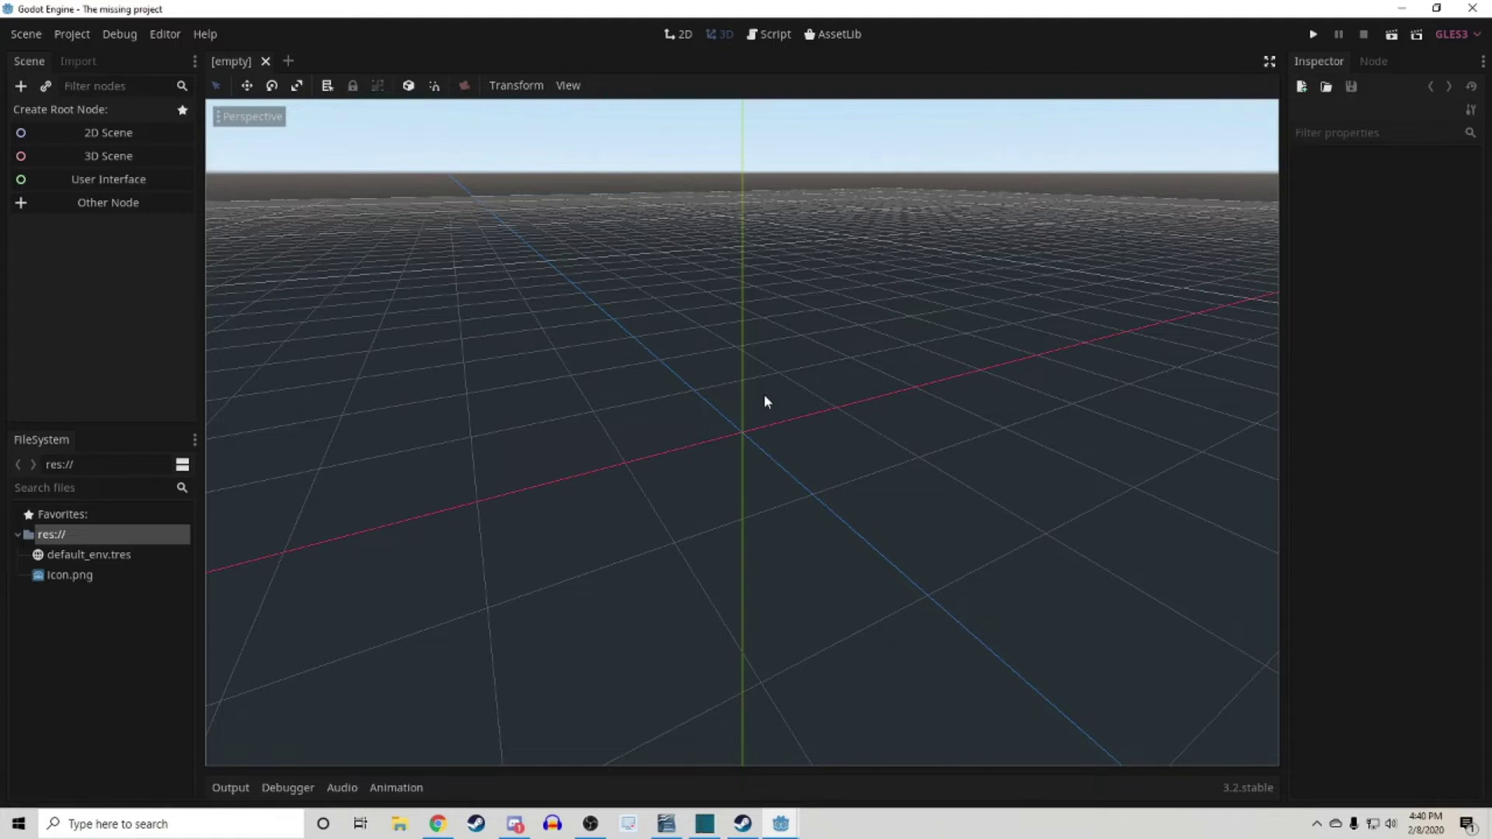
- Quit to the Project List and open Paradigm-Project for editing
{"action": "left_click", "coordinate": [75, 33]}
{"action": "left_click", "coordinate": [127, 220]}
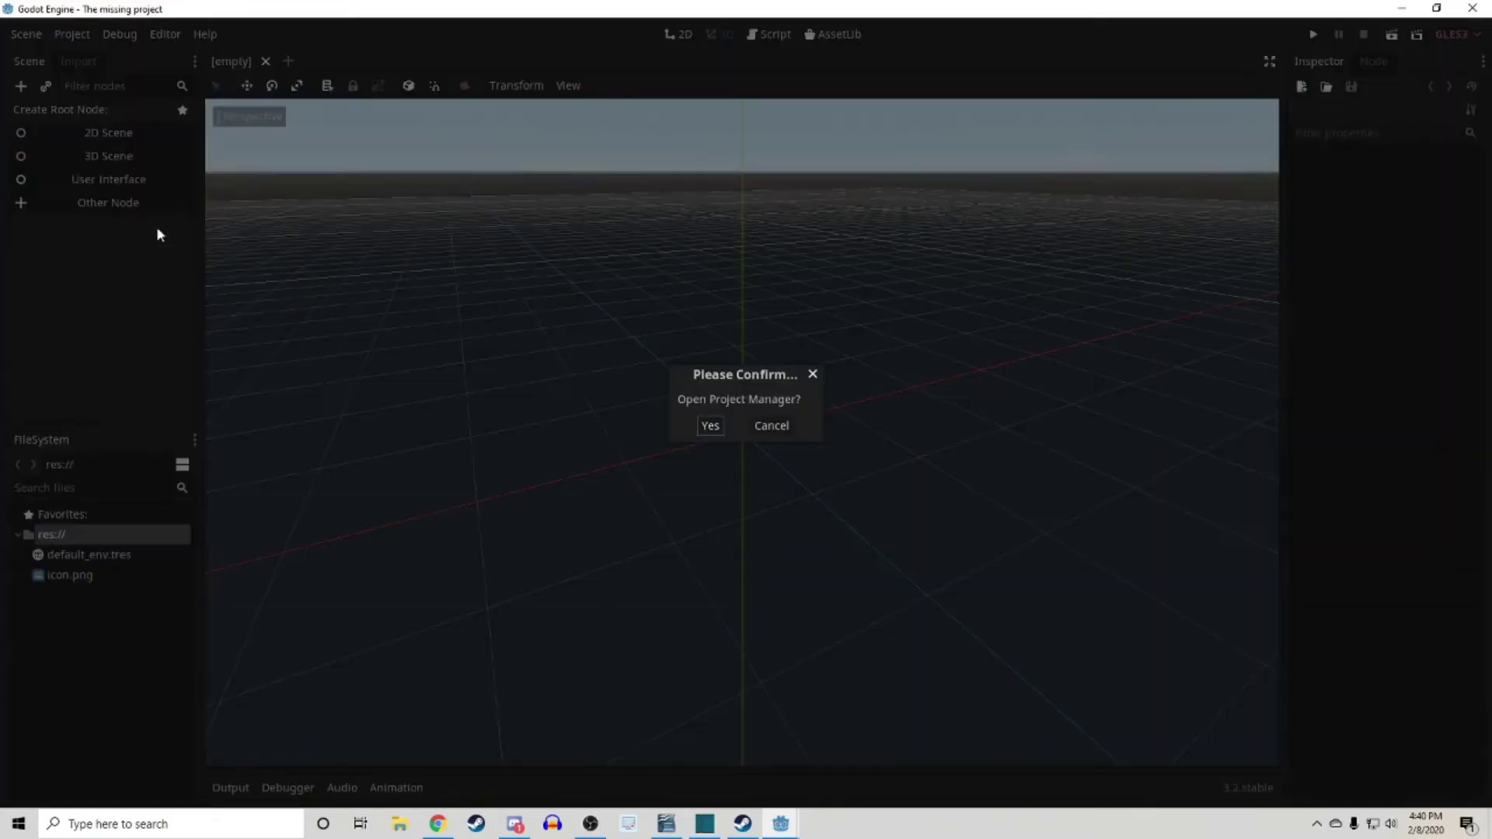
{"action": "left_click", "coordinate": [709, 426]}
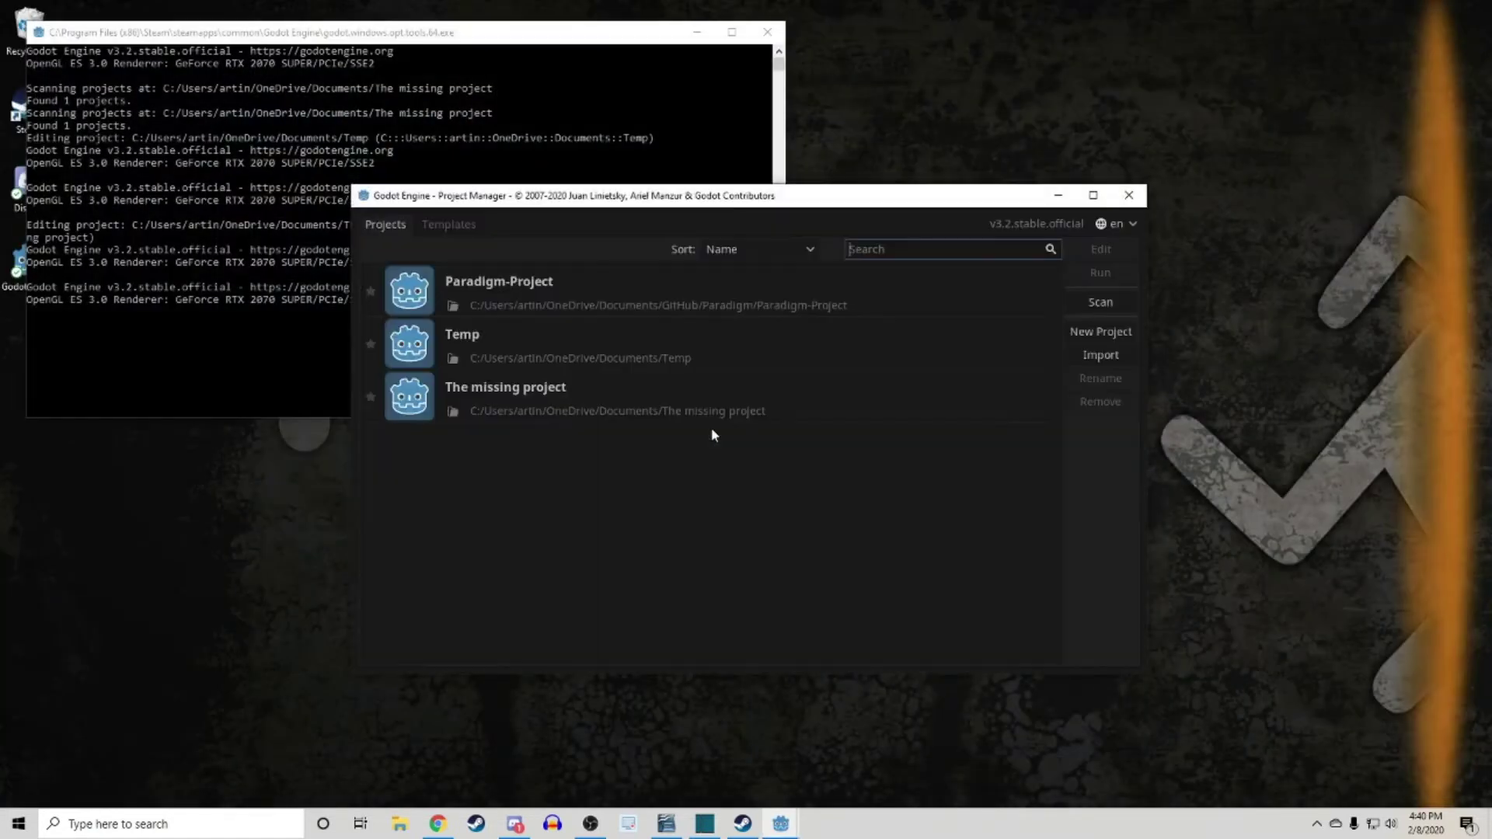
{"action": "double_click", "coordinate": [520, 284]}
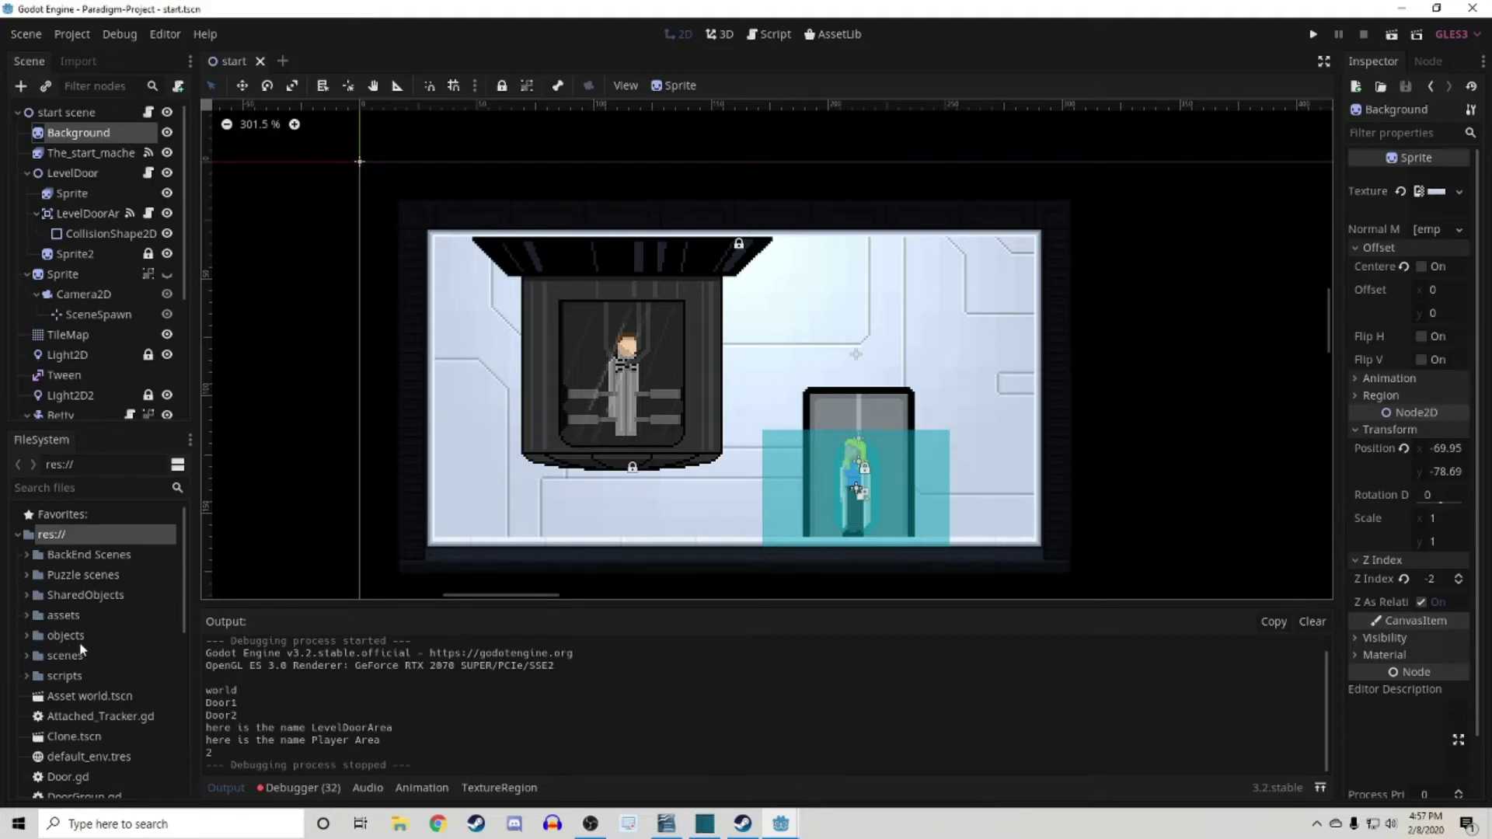
- Run Hub.tscn as a custom scene from the Quick Run Scene dialog
{"action": "left_click", "coordinate": [1417, 37]}
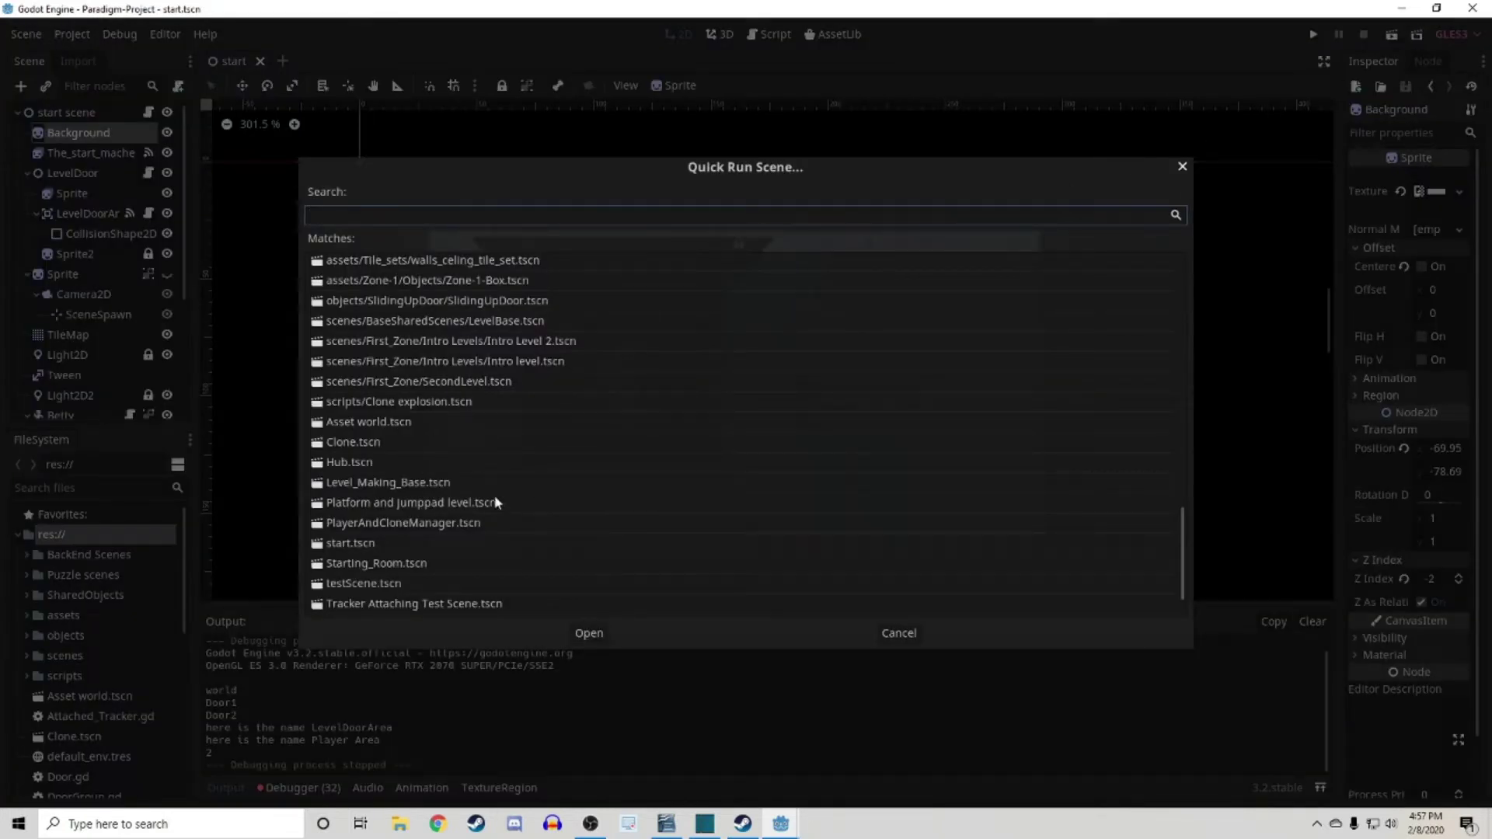
{"action": "double_click", "coordinate": [364, 465]}
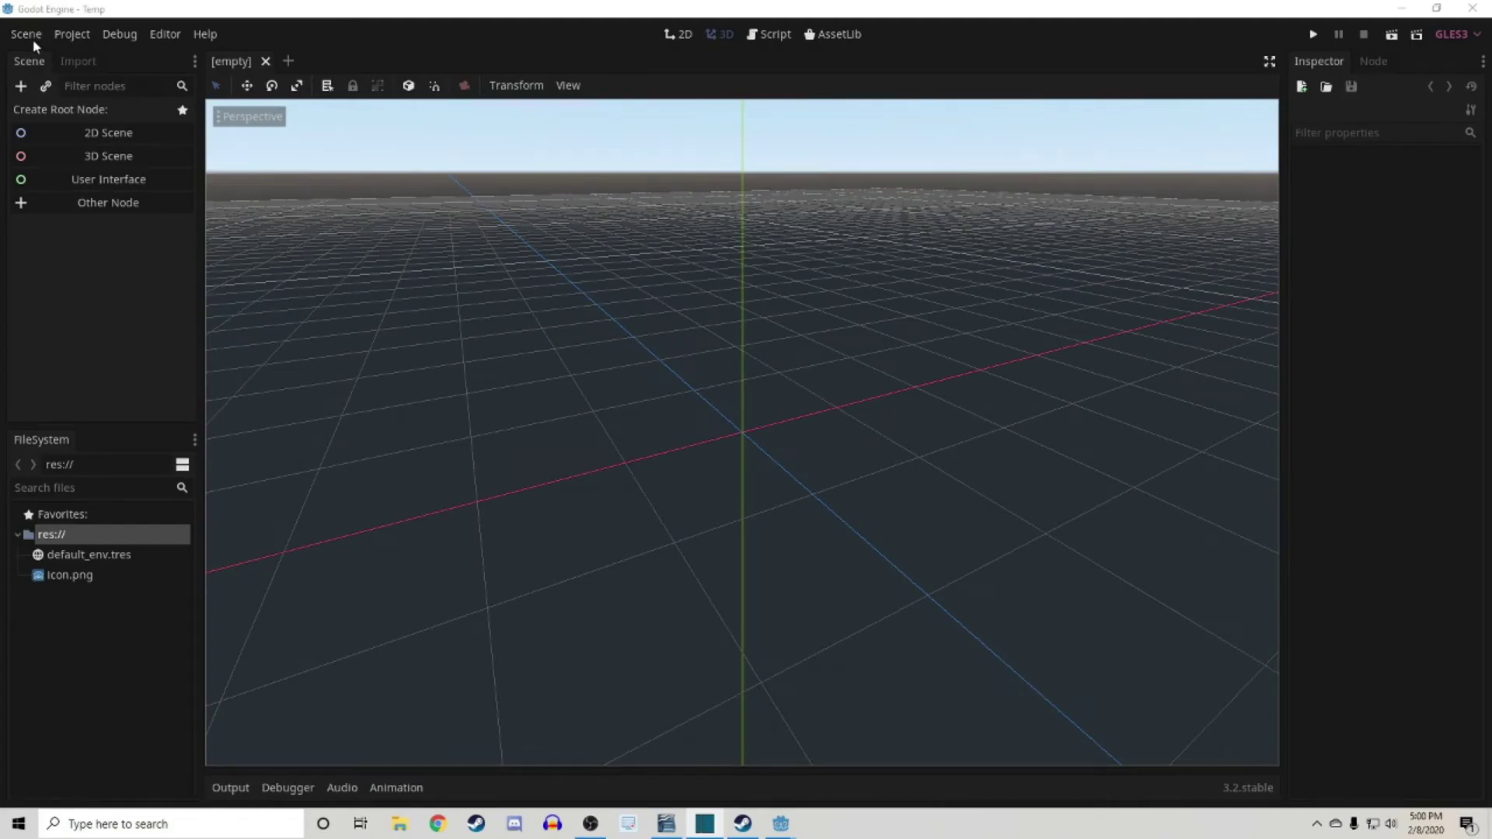
- Show the Scene menu with Quick Open, Quick Open Scene and Quick Open Script
{"action": "left_click", "coordinate": [33, 39]}
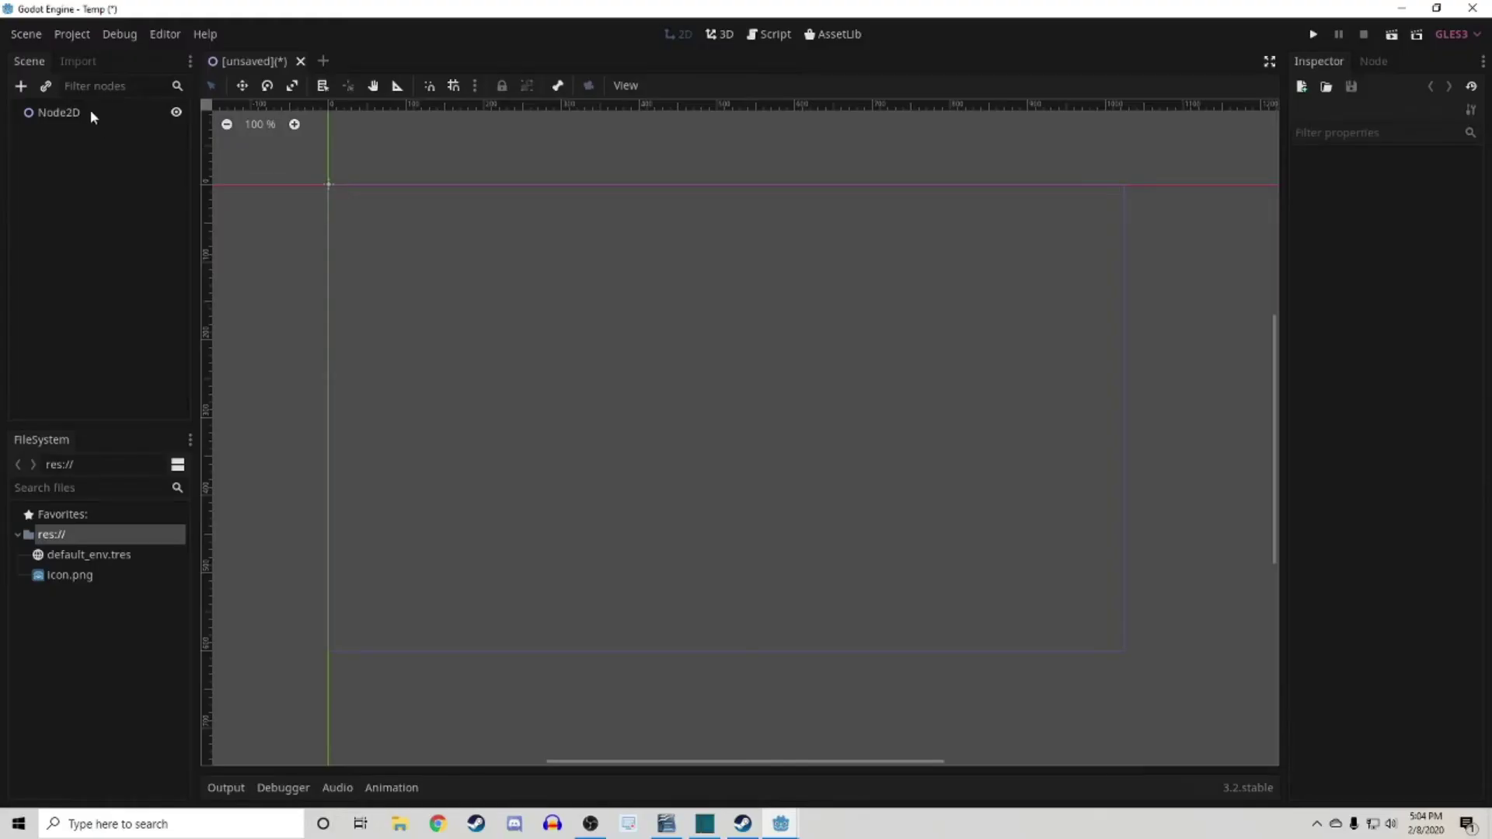
- Rename the root Node2D to Edwardo and create the script res://Edwardo.gd for it
{"action": "left_click", "coordinate": [90, 111]}
{"action": "key", "text": "BackSpace"}
{"action": "type", "text": "Edwardo"}
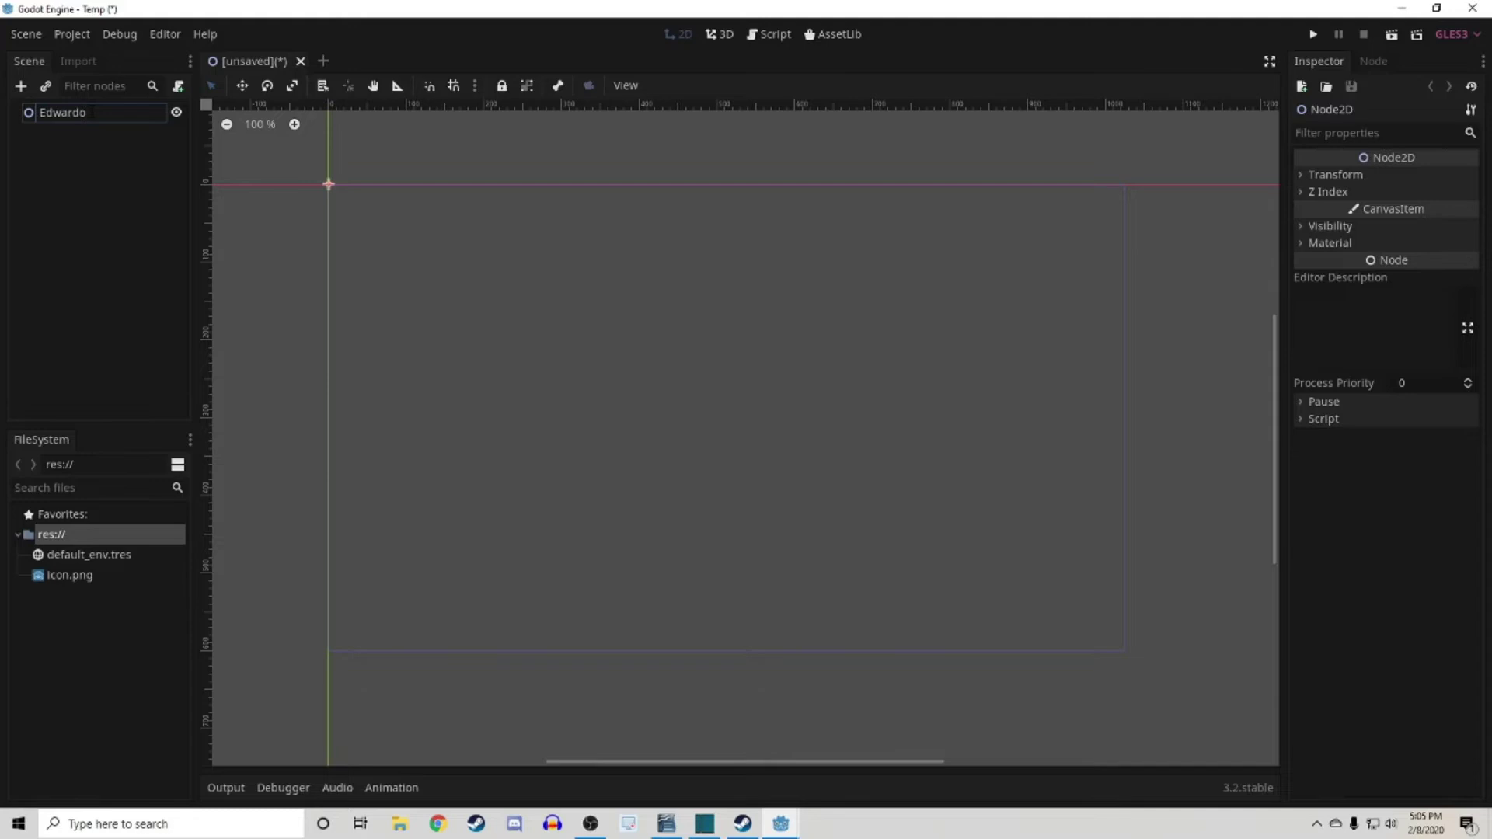
{"action": "key", "text": "Return"}
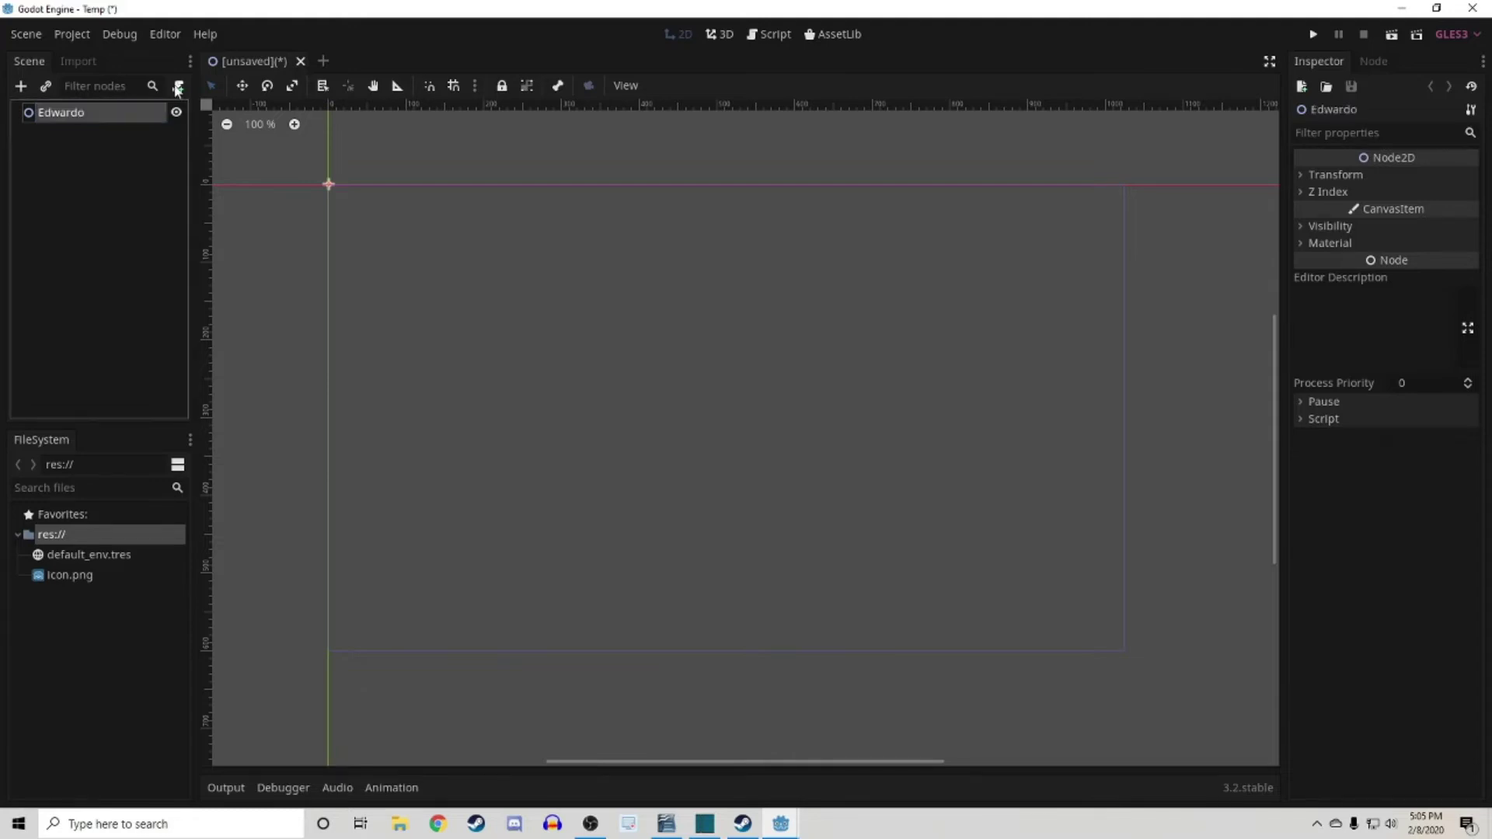
{"action": "left_click", "coordinate": [178, 86]}
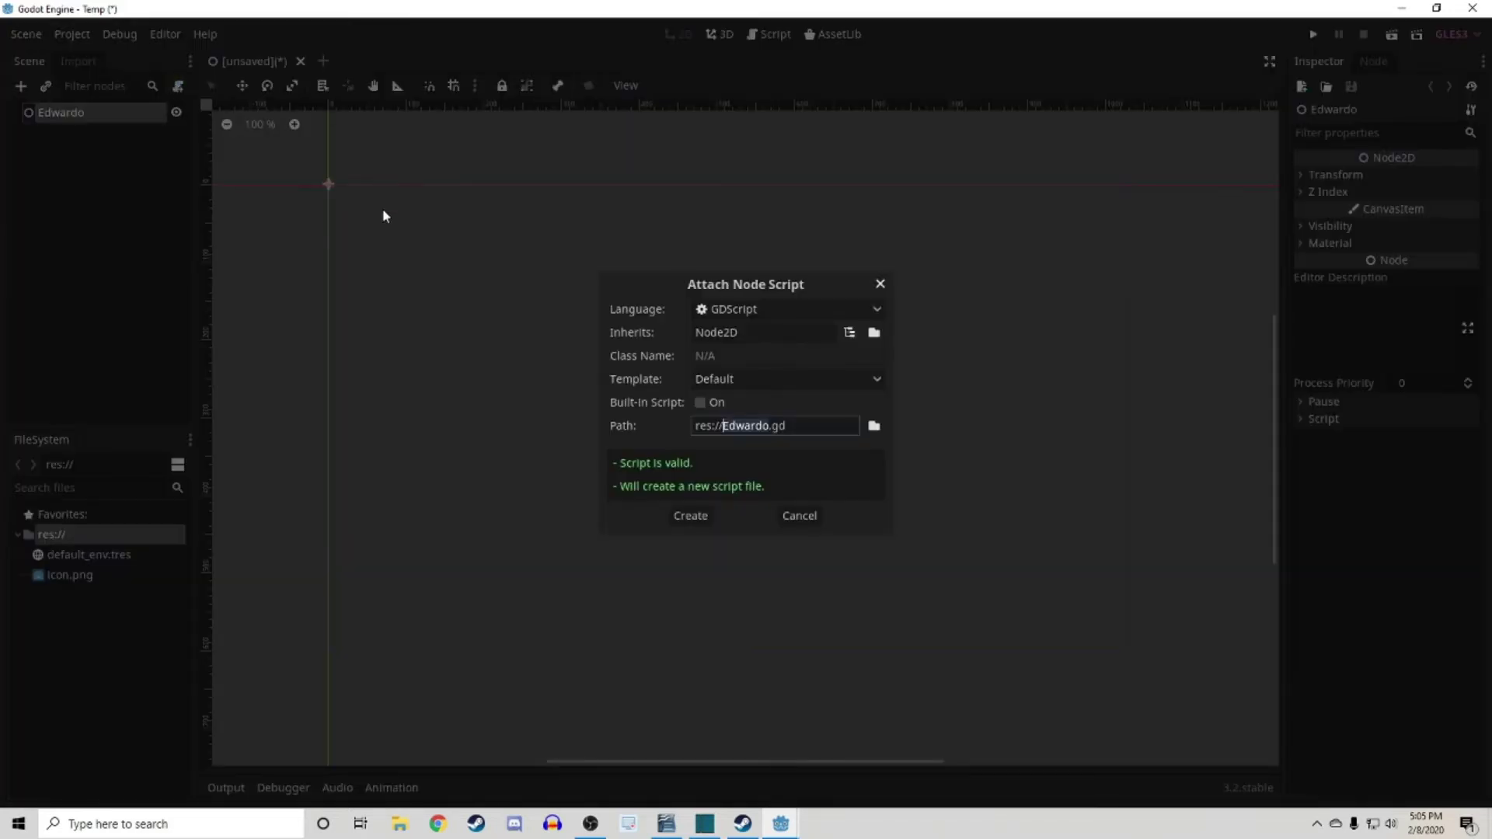
{"action": "left_click", "coordinate": [691, 517]}
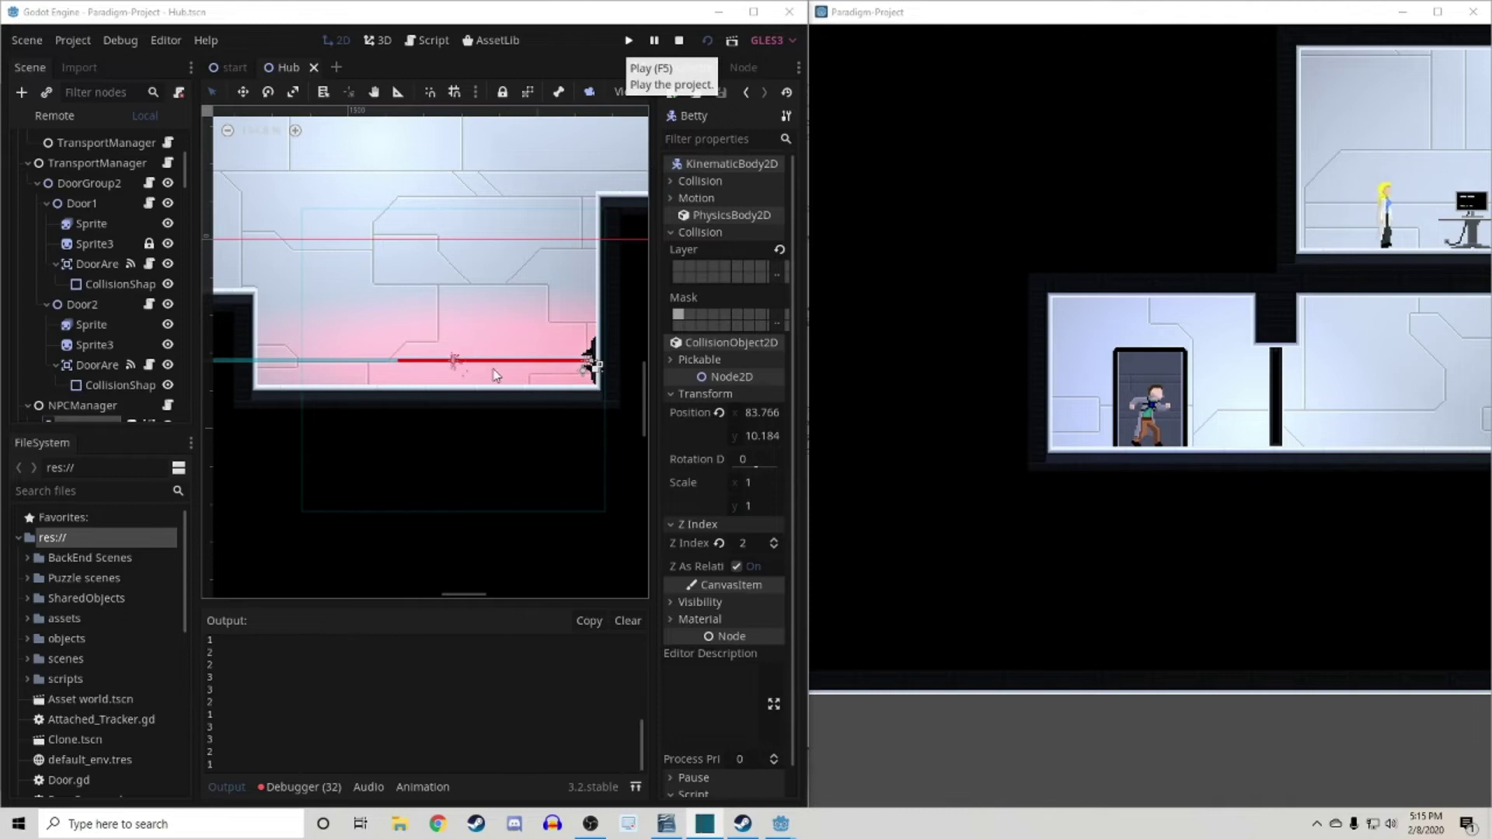
- Run the player right out the door, then pan with the camera override so the game view follows
{"action": "left_click", "coordinate": [1242, 23]}
{"action": "key", "text": "Right"}
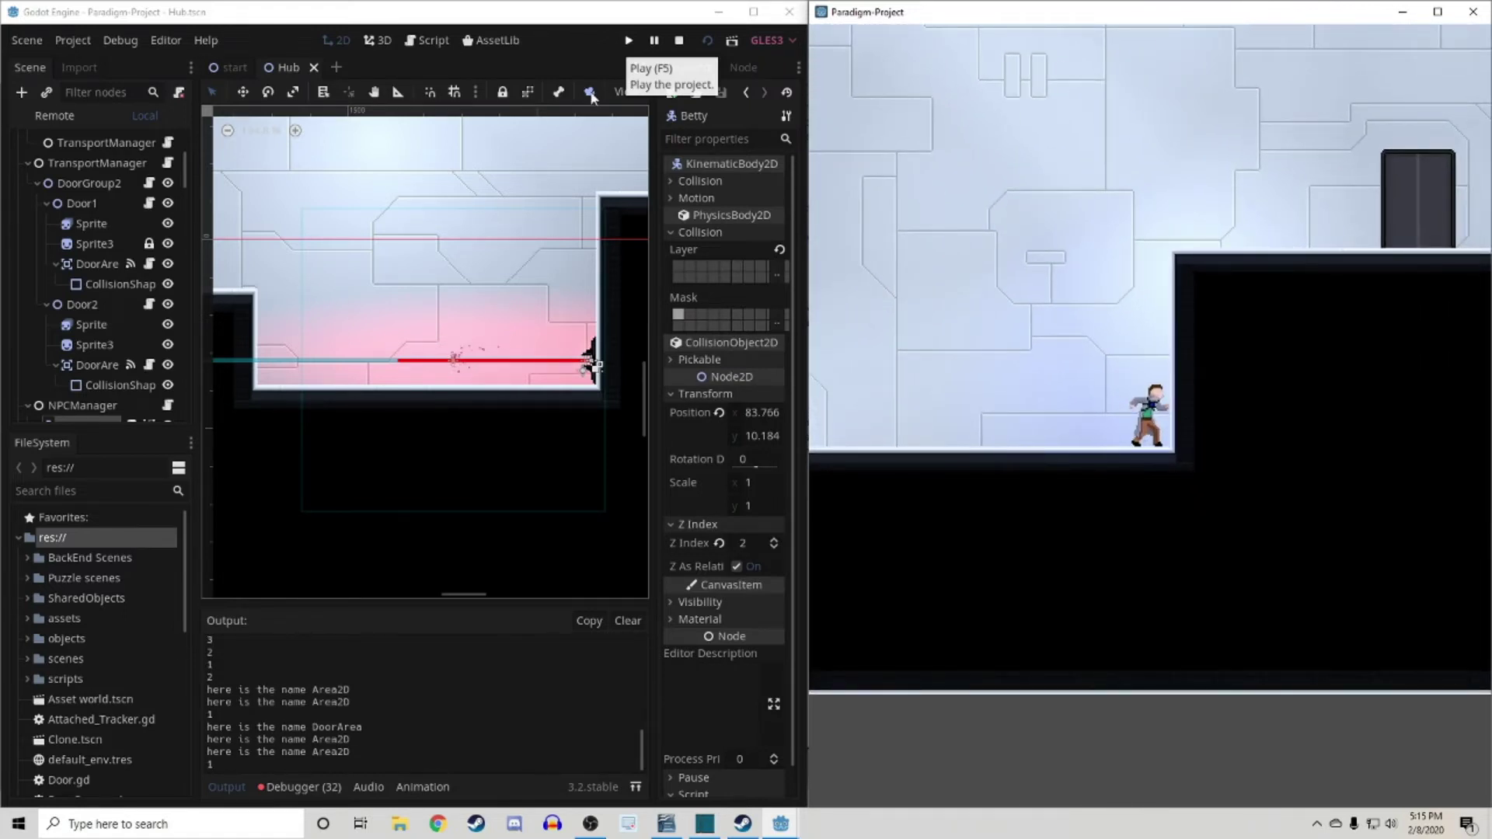
{"action": "left_click", "coordinate": [588, 95]}
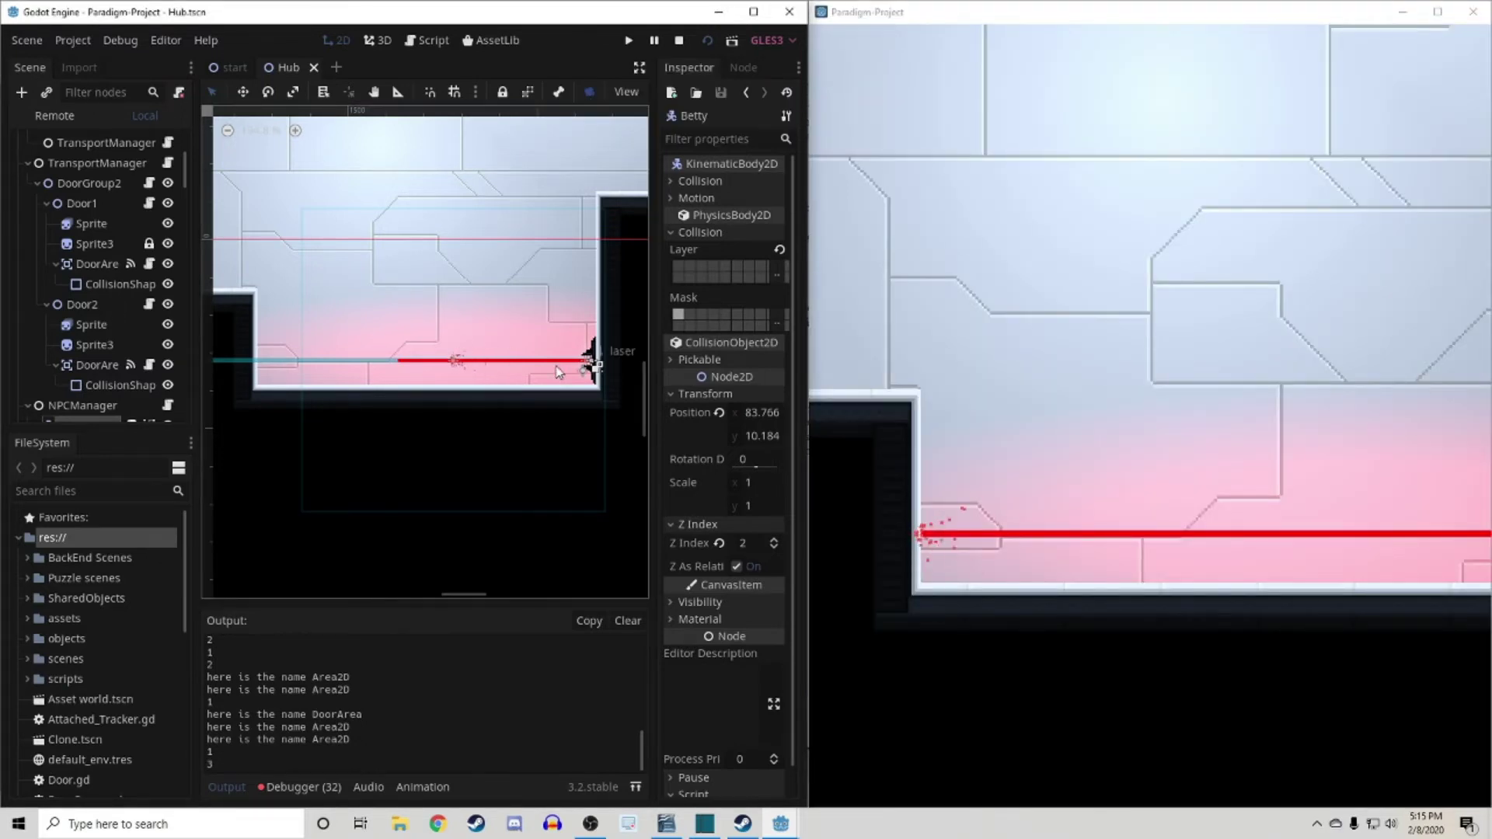
{"action": "middle_click_drag", "start_coordinate": [559, 372], "coordinate": [500, 376]}
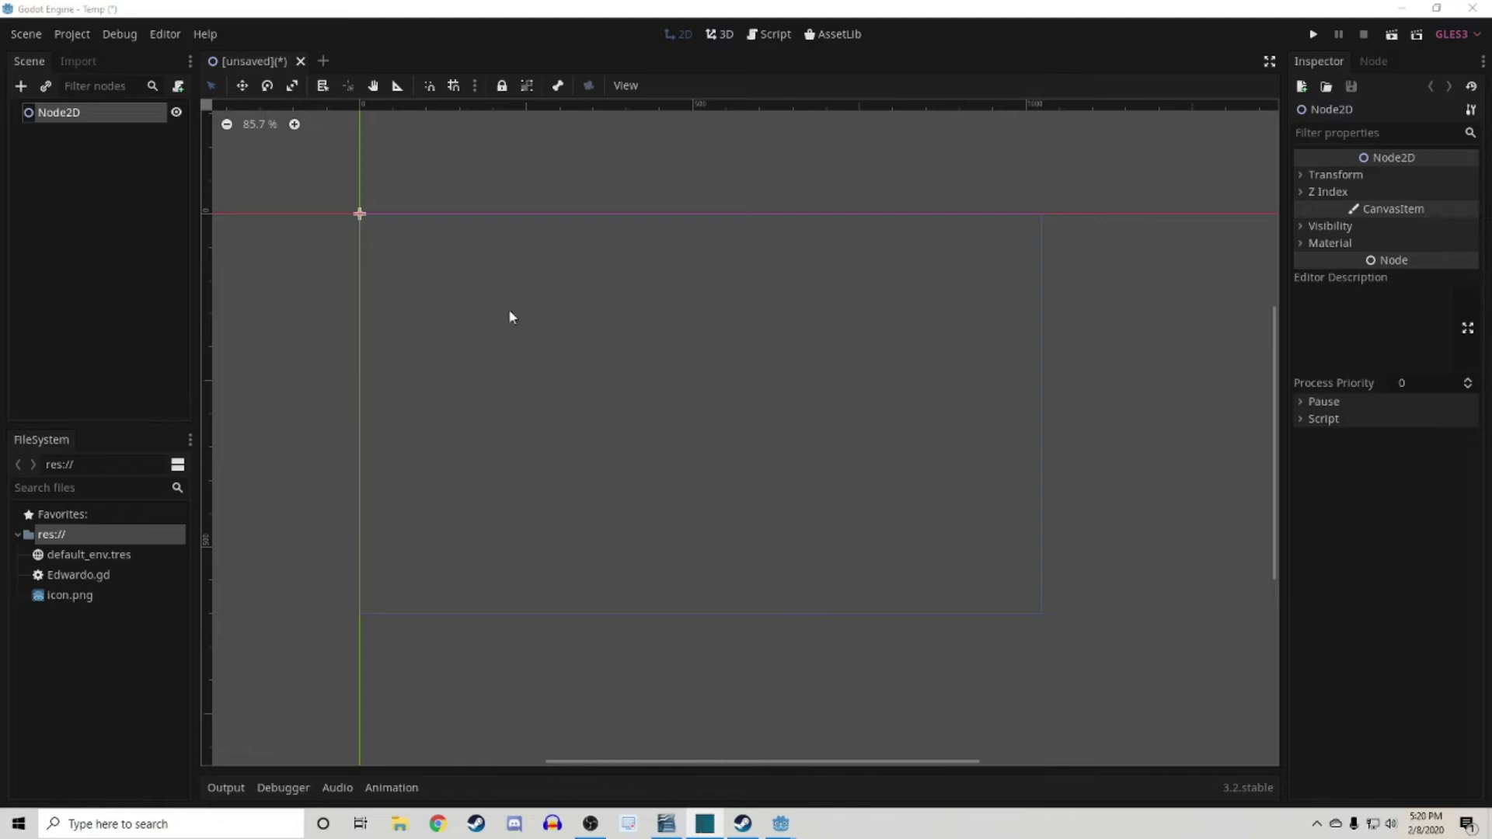
- Set the Rendering > Environment Default Clear Color to green 17c426 in Project Settings
{"action": "left_click", "coordinate": [75, 33]}
{"action": "left_click", "coordinate": [108, 60]}
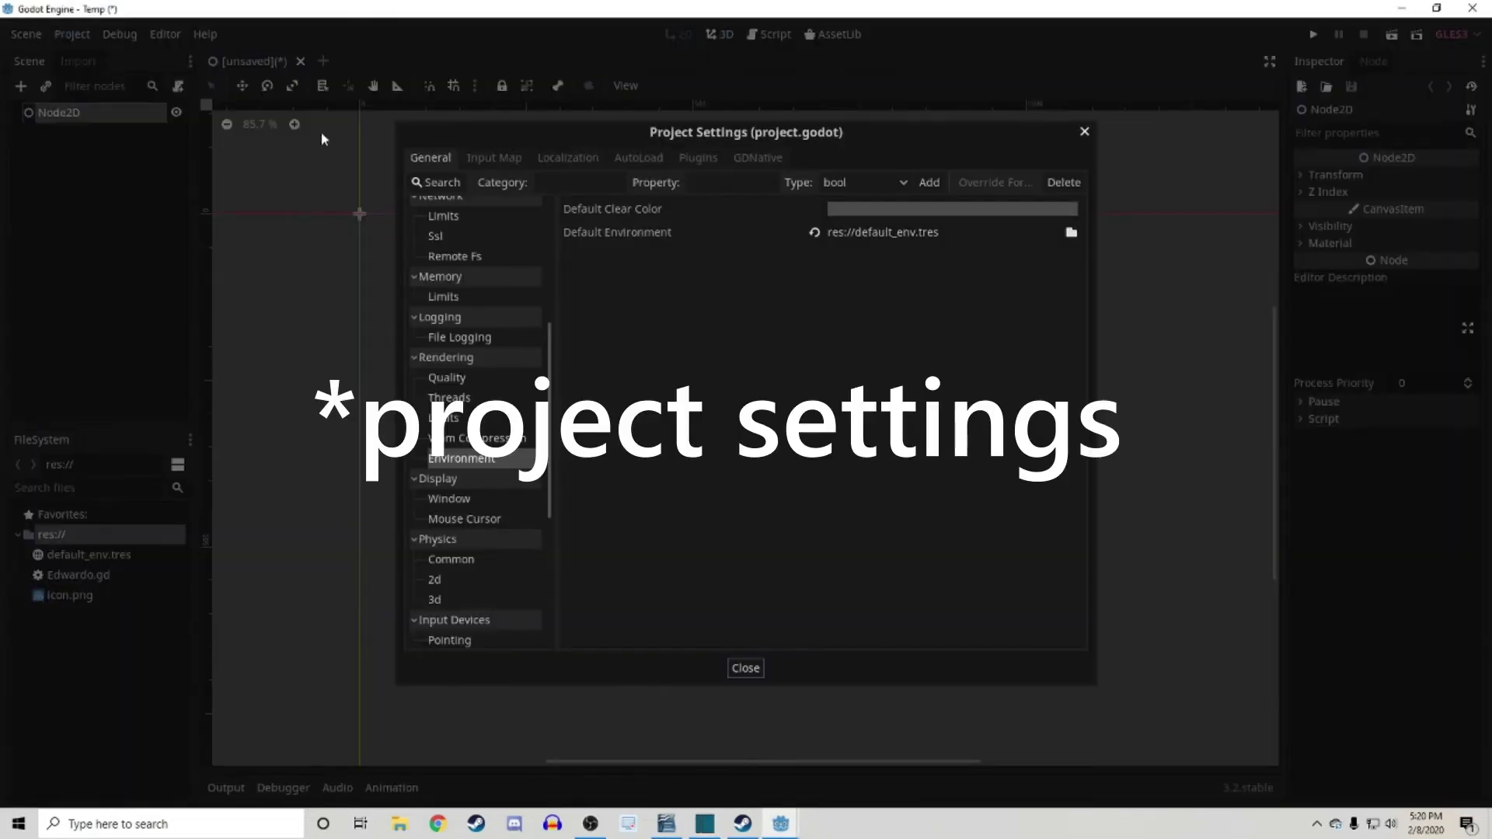
{"action": "left_click", "coordinate": [460, 460]}
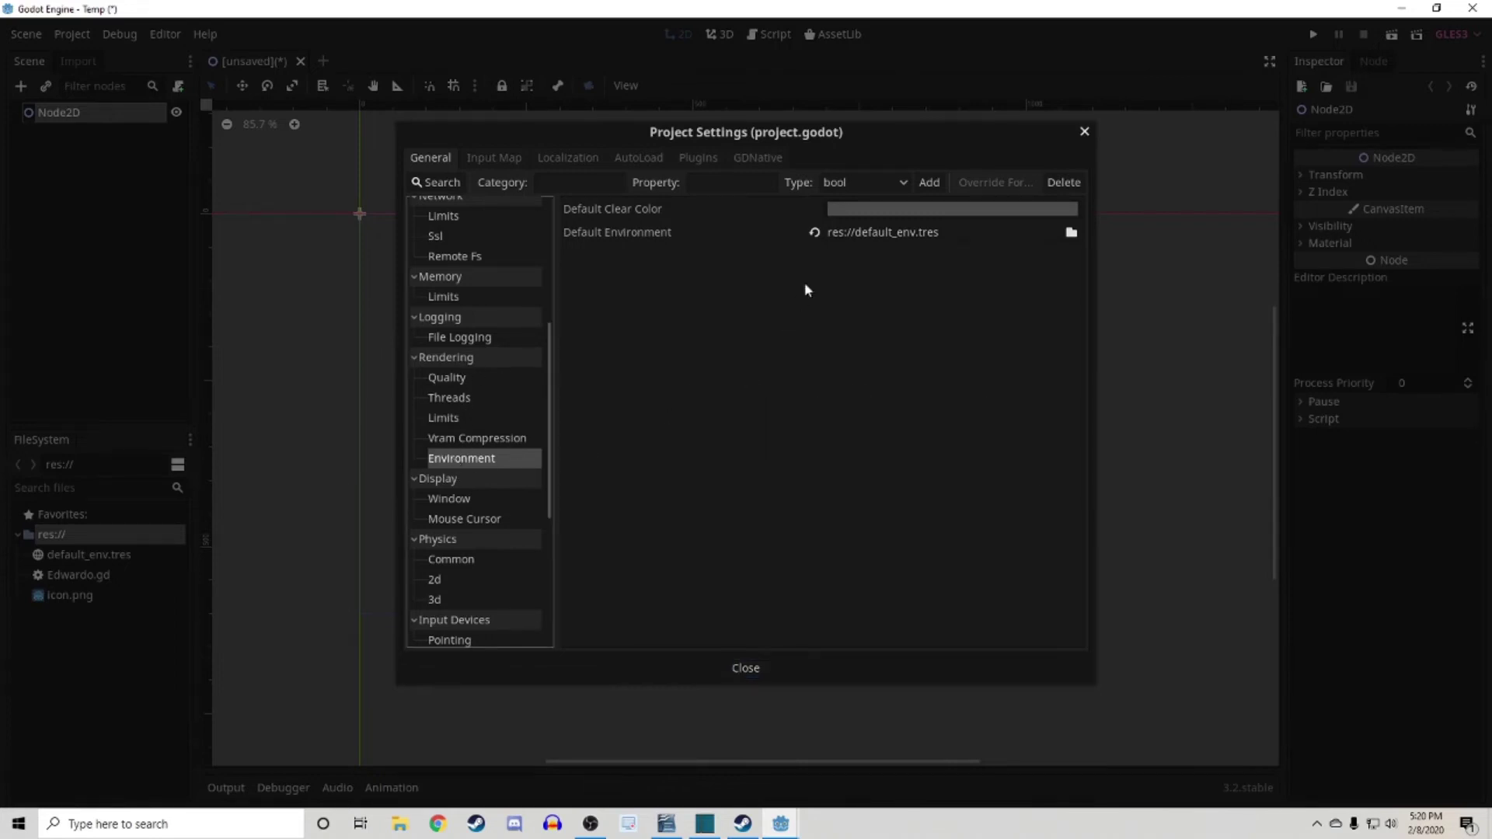
{"action": "left_click", "coordinate": [881, 209]}
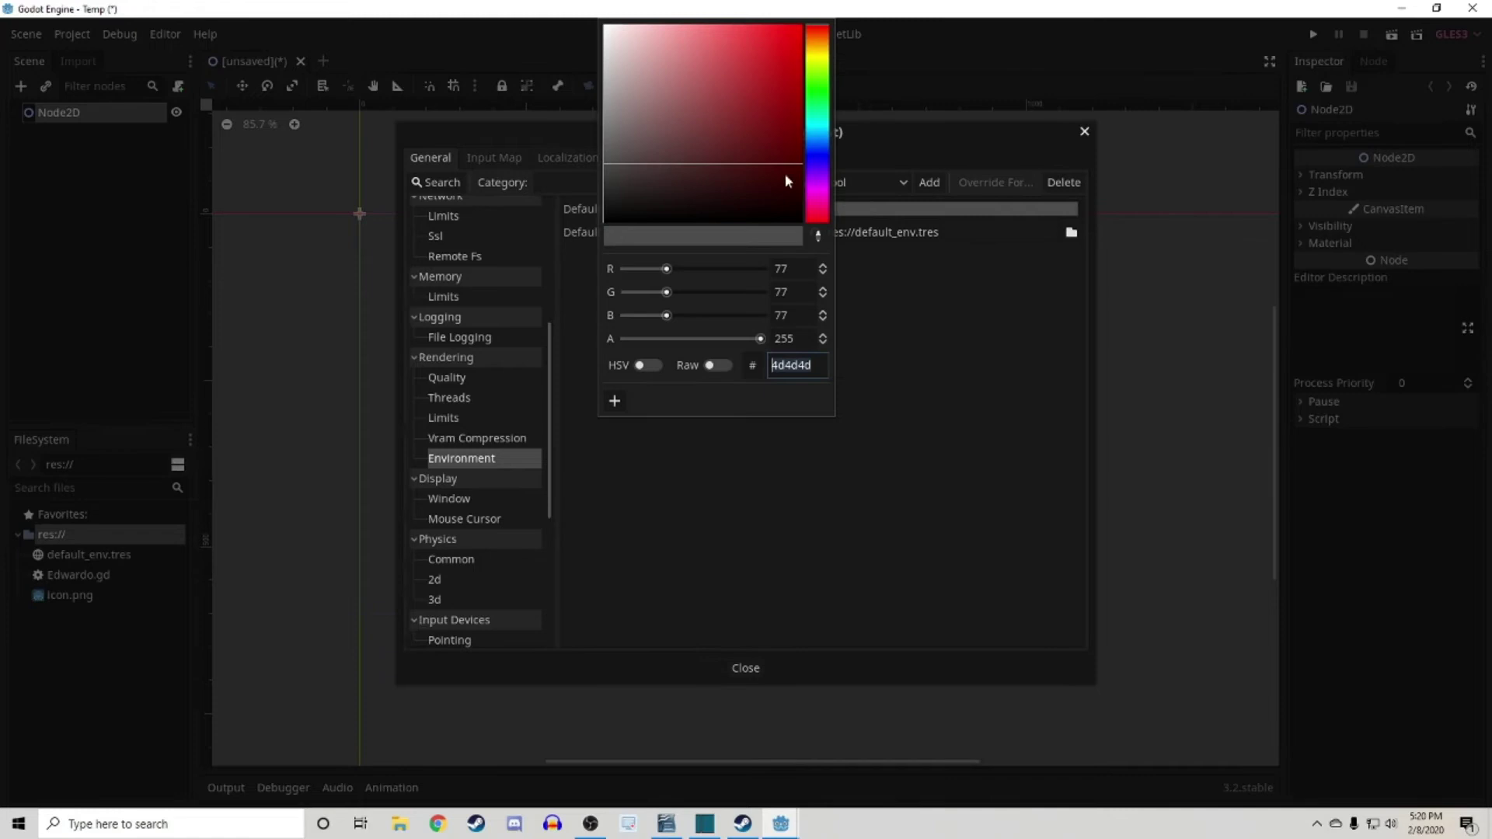
{"action": "left_click", "coordinate": [815, 94]}
{"action": "left_click", "coordinate": [779, 71]}
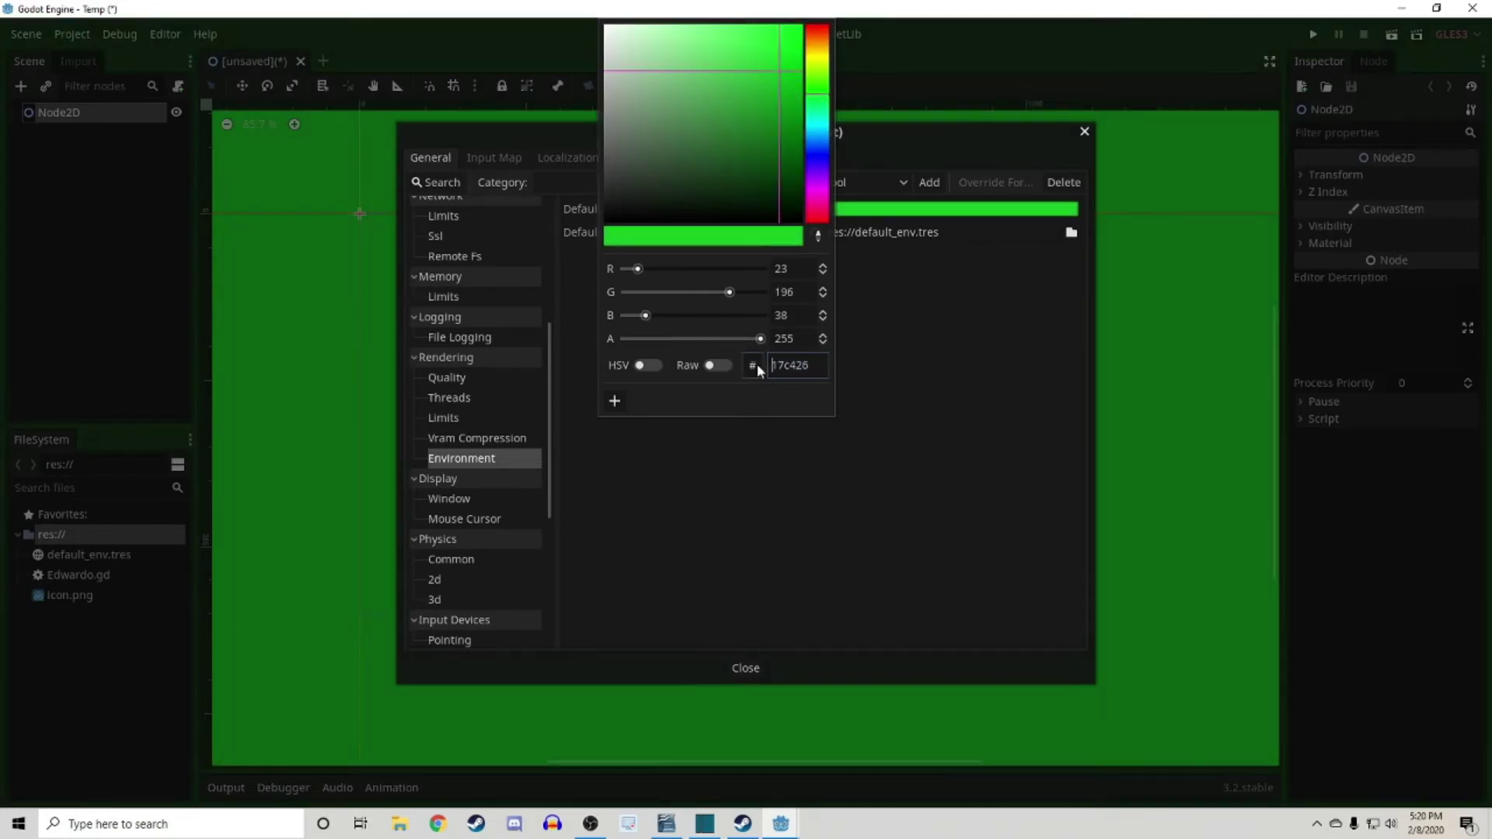
{"action": "left_click", "coordinate": [743, 669]}
{"action": "left_click", "coordinate": [743, 668]}
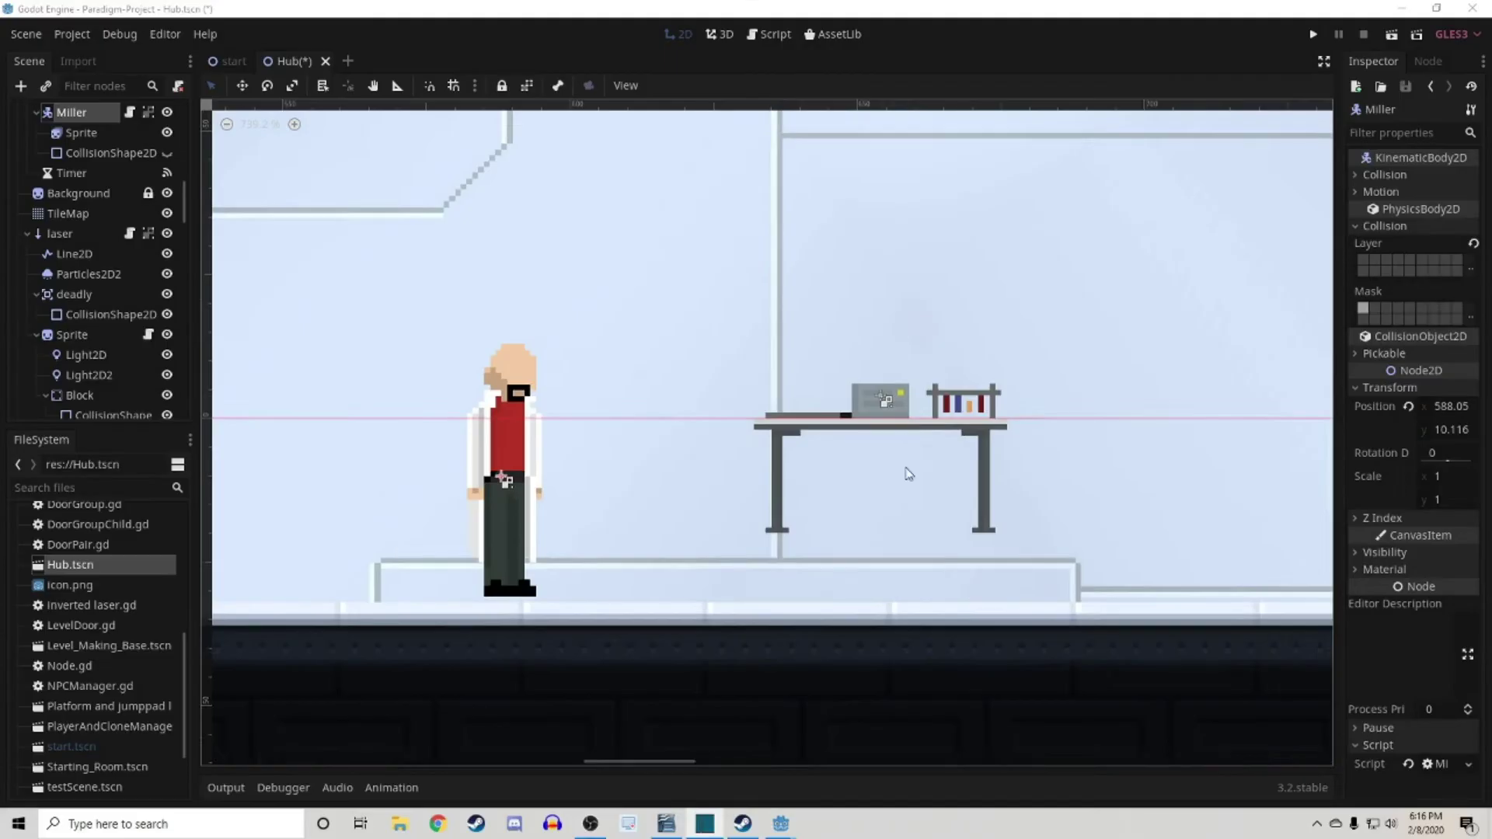
- Reposition Miller and the lab table in the Hub viewport, then enable Use Grid Snap
{"action": "mouse_move", "coordinate": [903, 470]}
{"action": "middle_mouse_down"}
{"action": "mouse_move", "coordinate": [986, 450]}
{"action": "mouse_move", "coordinate": [953, 471]}
{"action": "mouse_move", "coordinate": [914, 465]}
{"action": "middle_mouse_up"}
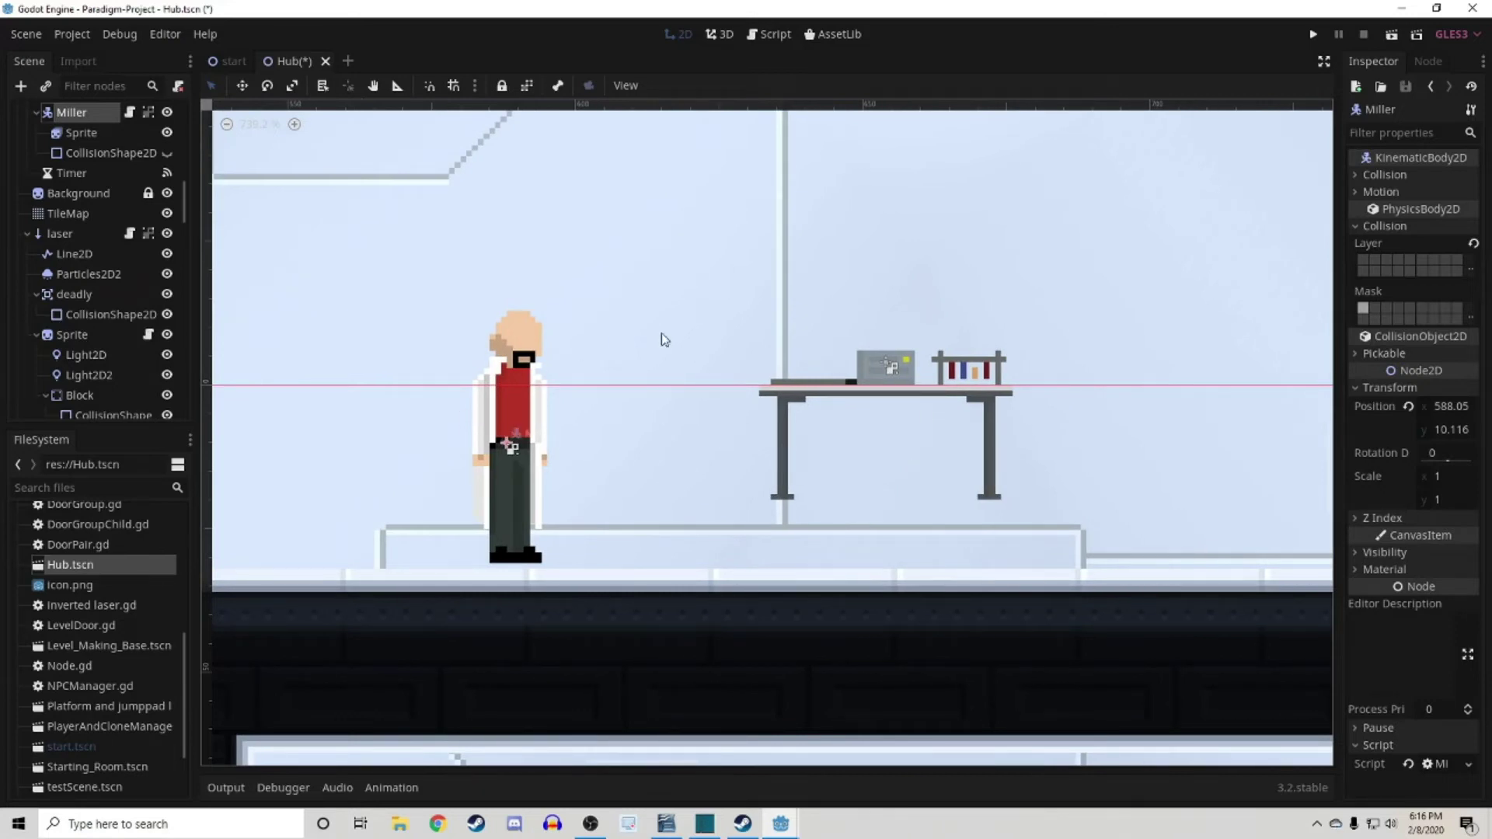
{"action": "left_click_drag", "start_coordinate": [552, 404], "coordinate": [642, 383]}
{"action": "left_click_drag", "start_coordinate": [835, 398], "coordinate": [871, 386]}
{"action": "left_click_drag", "start_coordinate": [626, 395], "coordinate": [534, 364]}
{"action": "left_click", "coordinate": [695, 386]}
{"action": "middle_click_drag", "start_coordinate": [683, 437], "coordinate": [722, 463]}
{"action": "left_click_drag", "start_coordinate": [550, 359], "coordinate": [542, 418]}
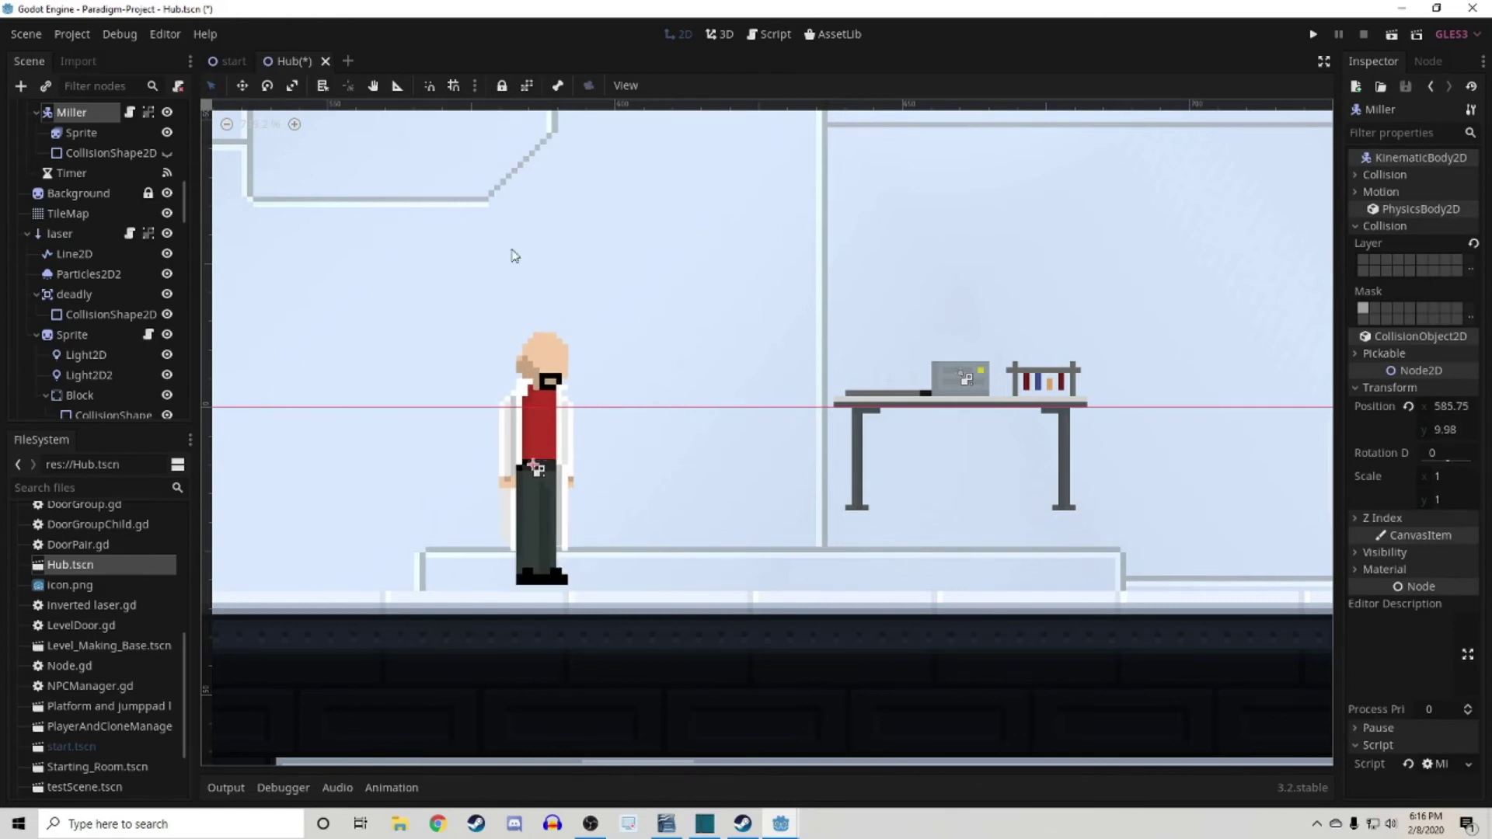
{"action": "left_click", "coordinate": [454, 86]}
- Set the snap Grid Step to 1 px by 1 px, then settle Miller and the lab table onto the floor
{"action": "left_click", "coordinate": [474, 86]}
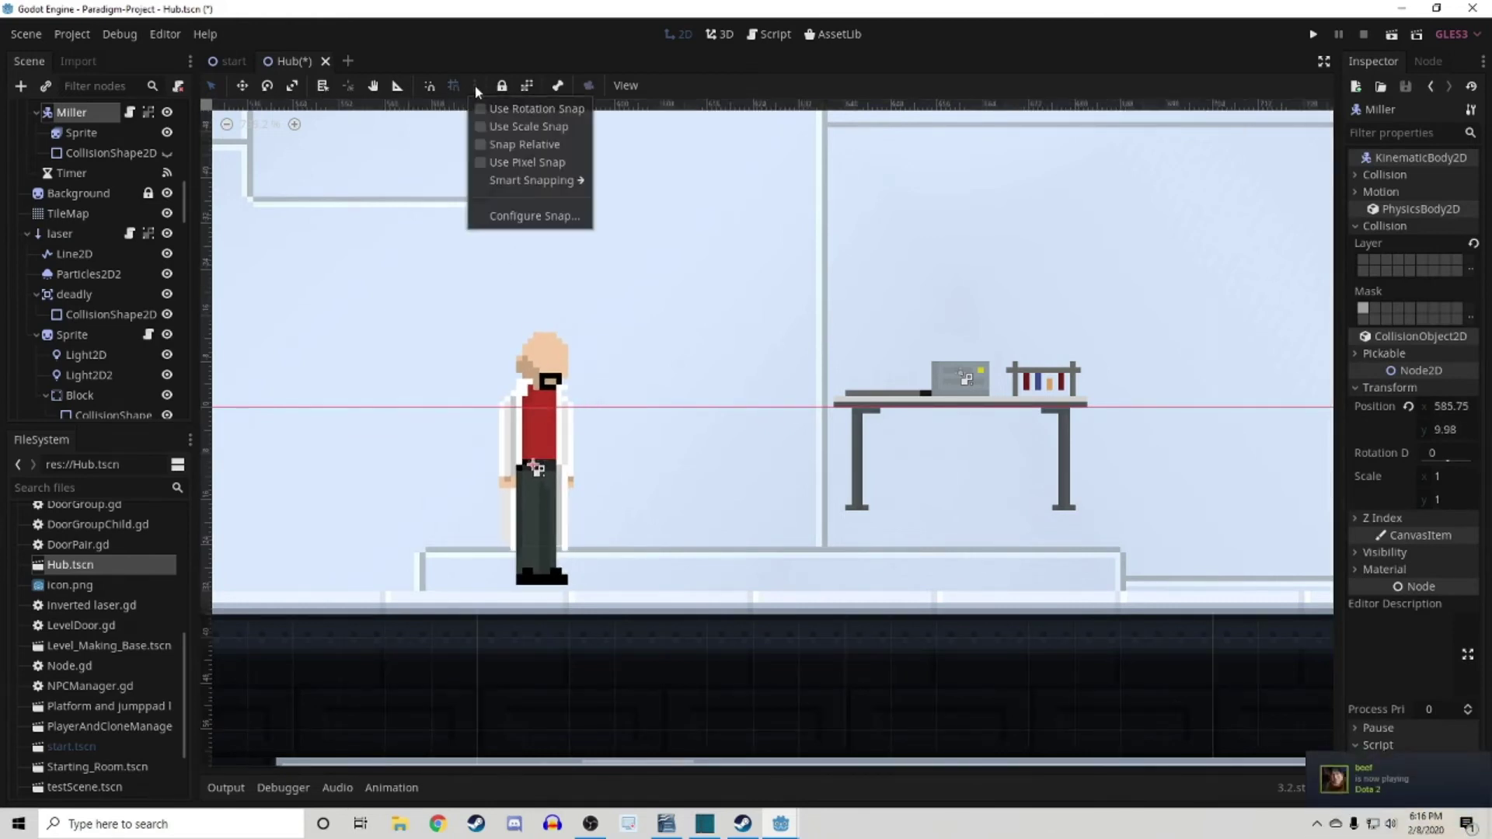
{"action": "left_click", "coordinate": [515, 216]}
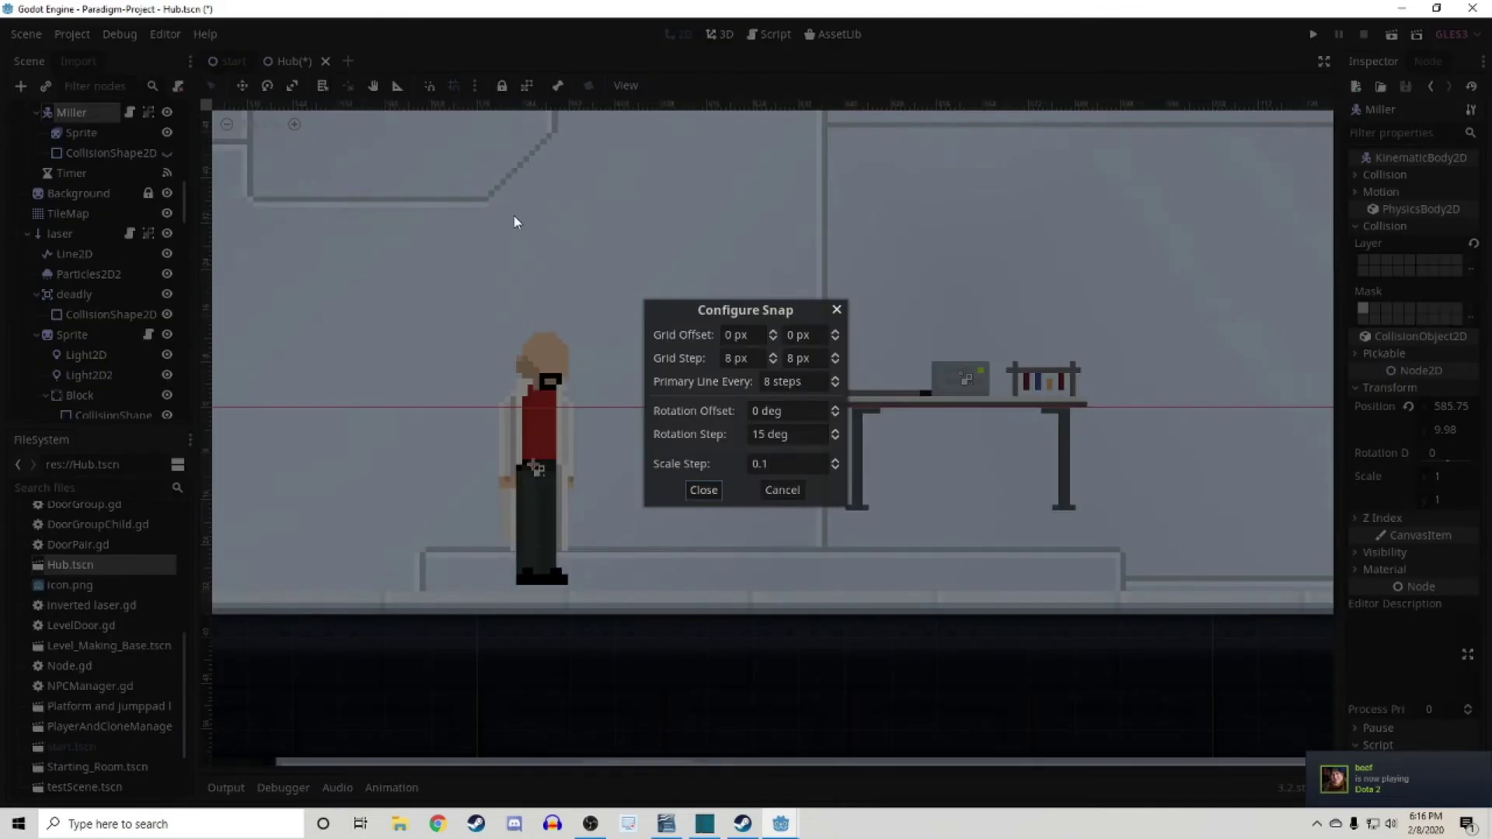
{"action": "double_click", "coordinate": [728, 358]}
{"action": "type", "text": "1"}
{"action": "double_click", "coordinate": [791, 358]}
{"action": "type", "text": "1"}
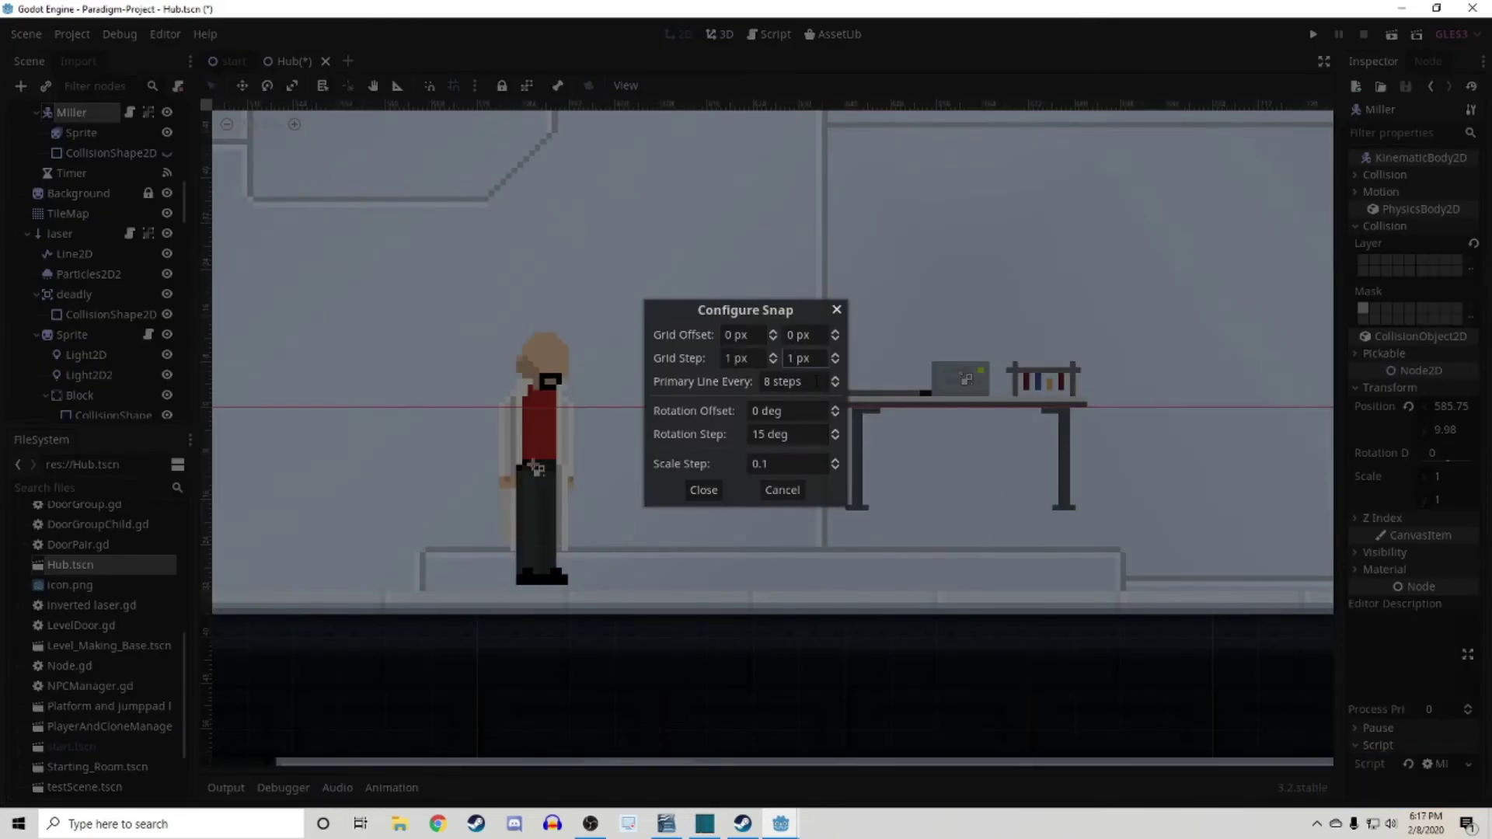
{"action": "left_click", "coordinate": [703, 490]}
{"action": "left_click_drag", "start_coordinate": [558, 434], "coordinate": [547, 440]}
{"action": "left_click_drag", "start_coordinate": [855, 424], "coordinate": [745, 488]}
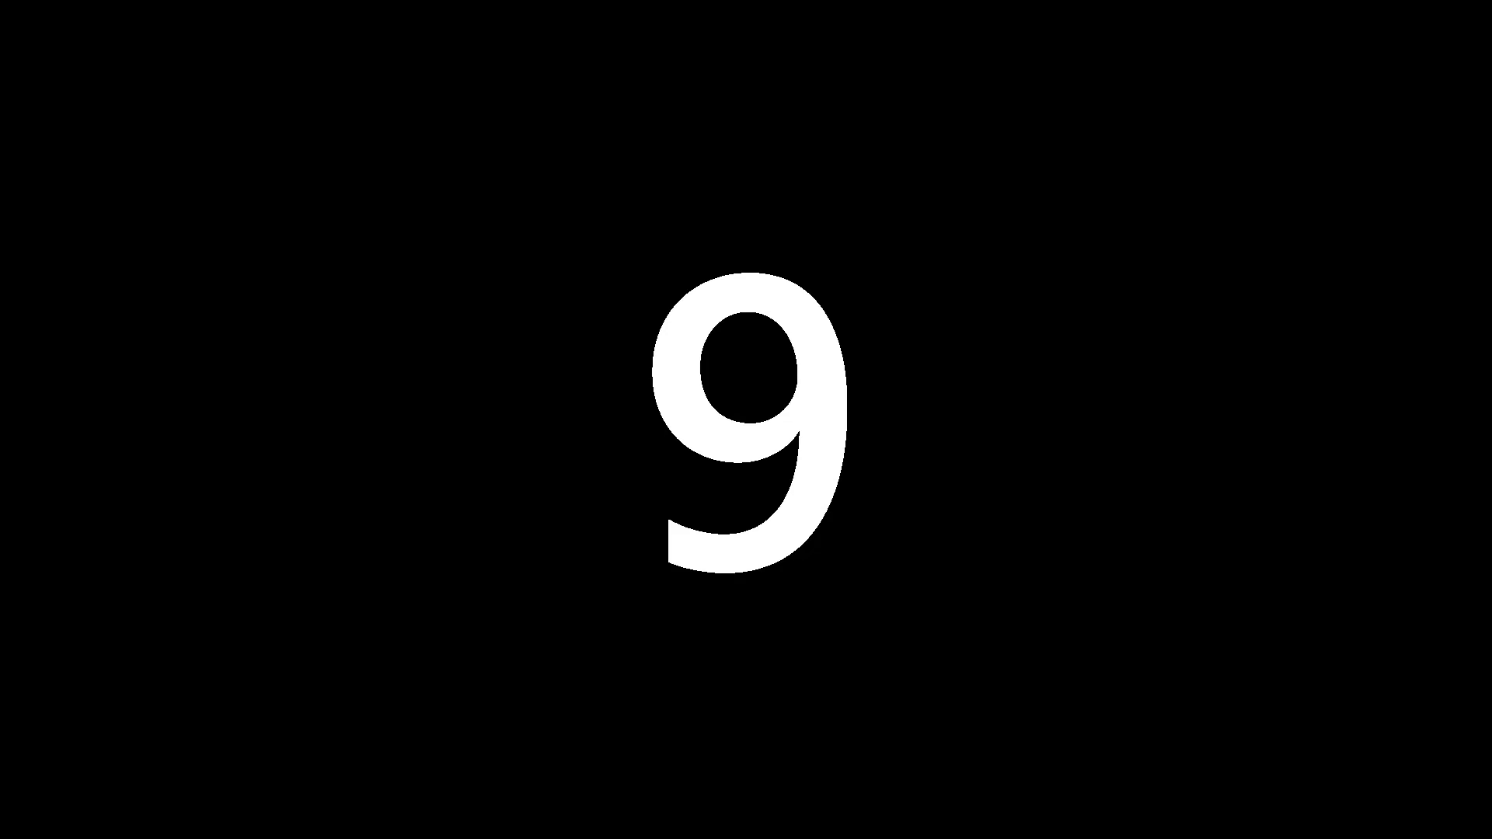